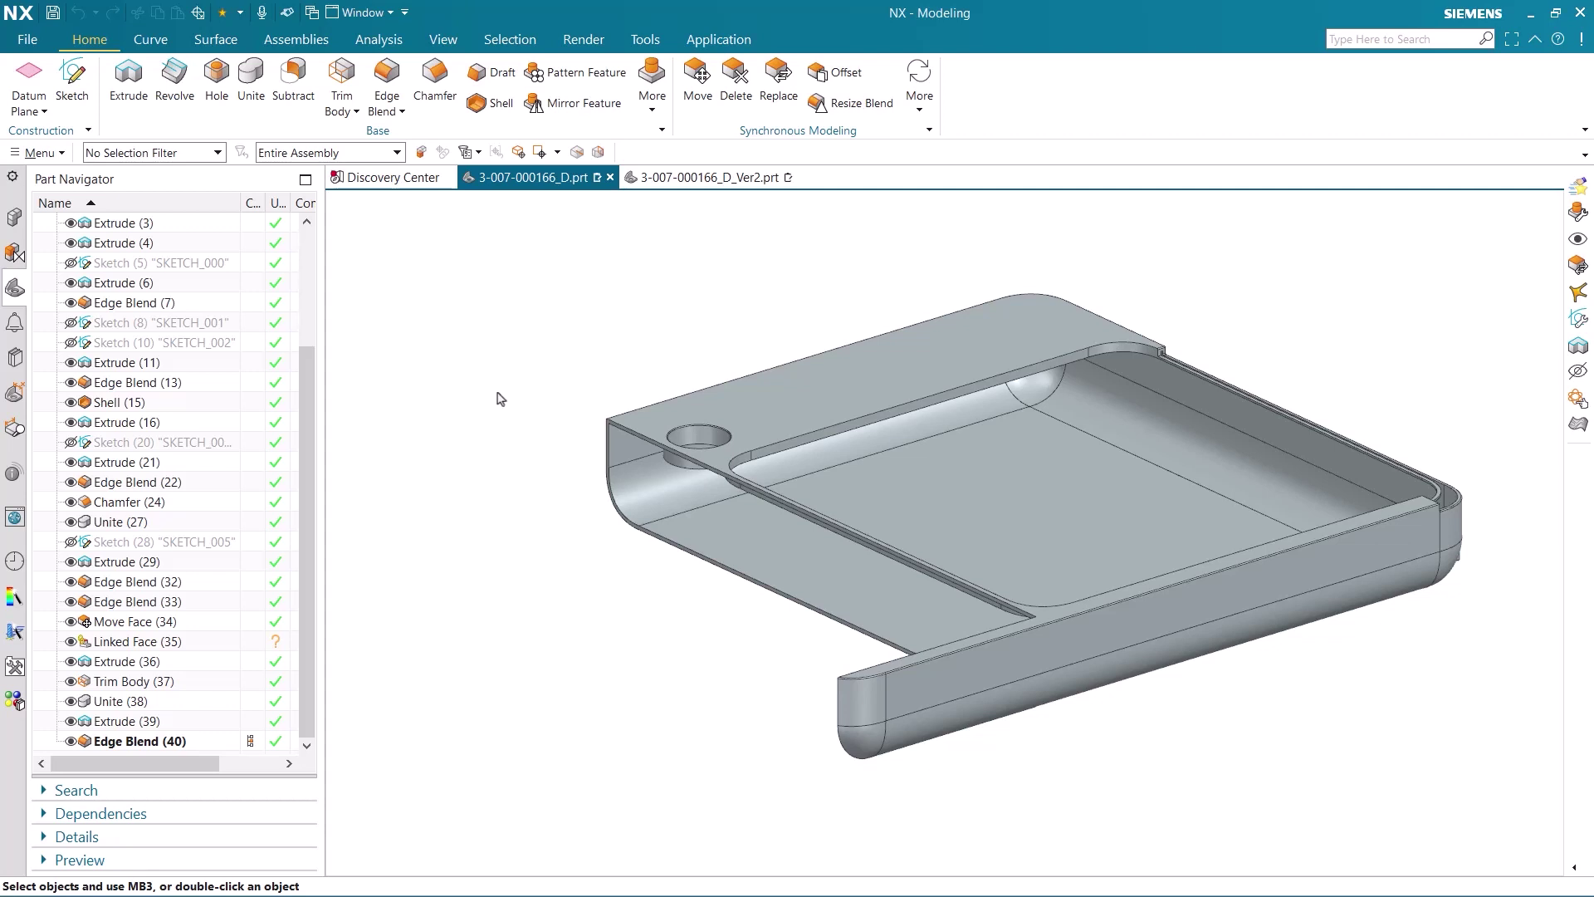
left_click(704, 178)
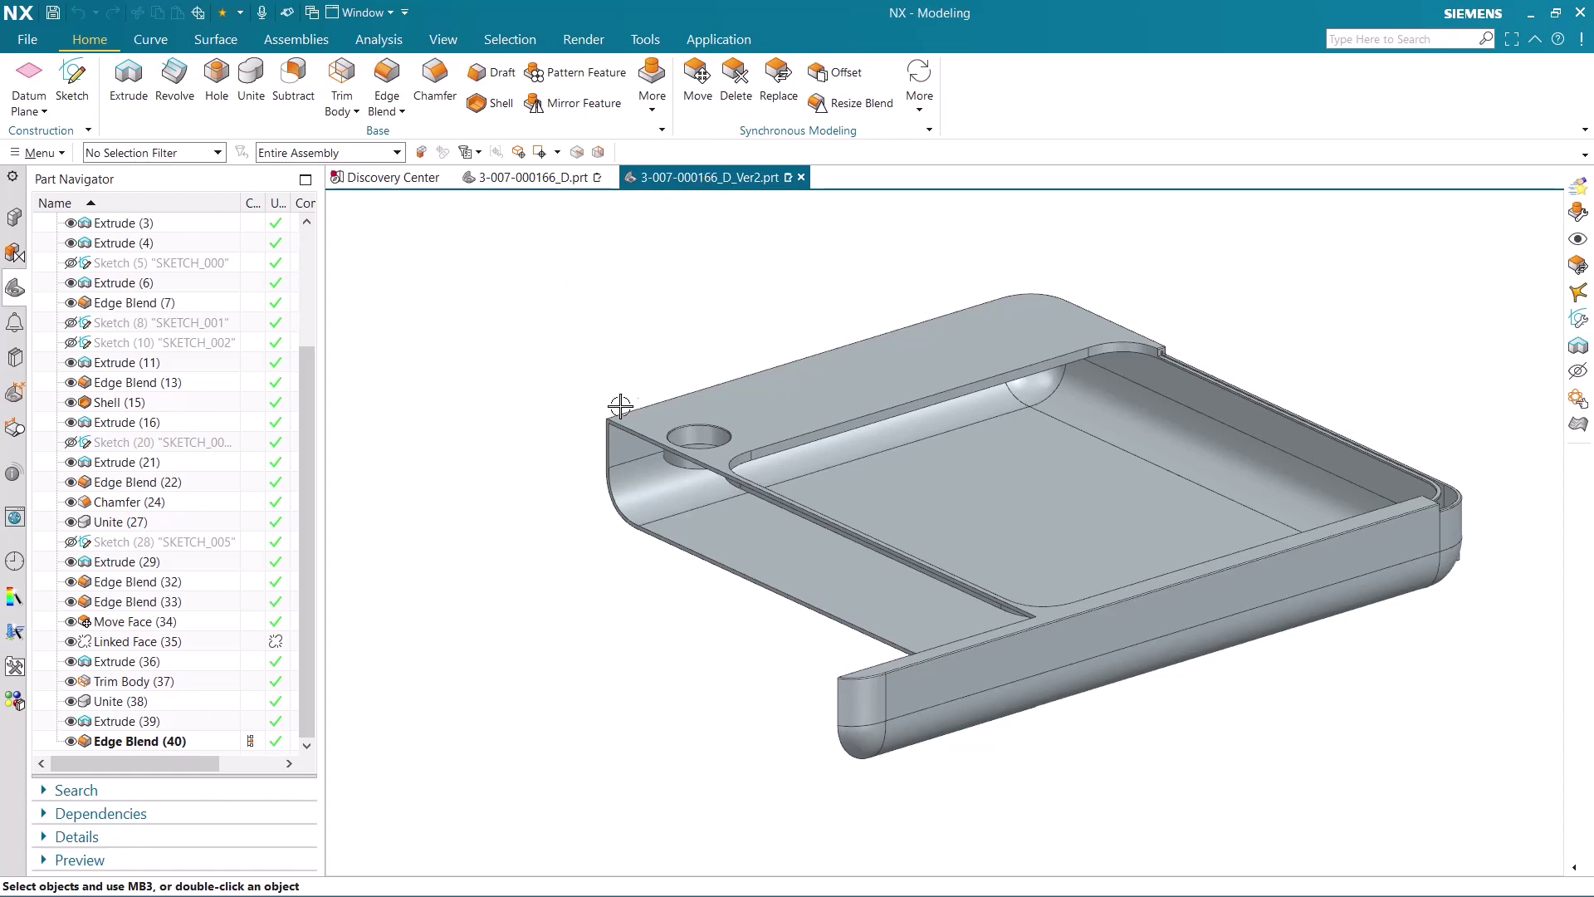
middle_click_drag(581, 388, 729, 502, "shift")
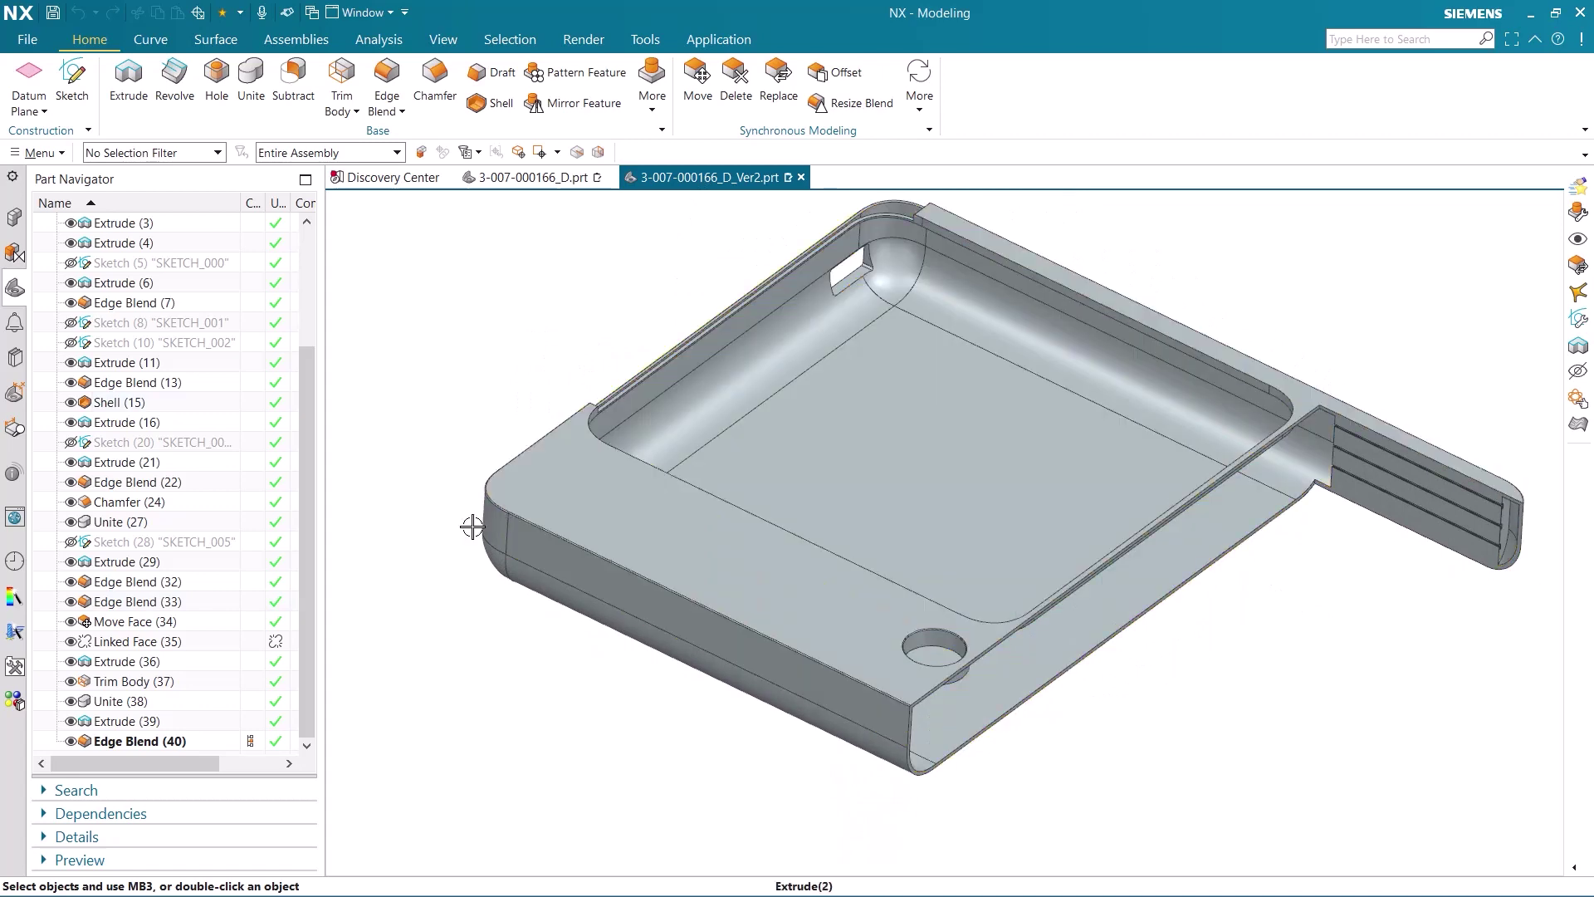
left_click(159, 642)
left_click(160, 662, "ctrl")
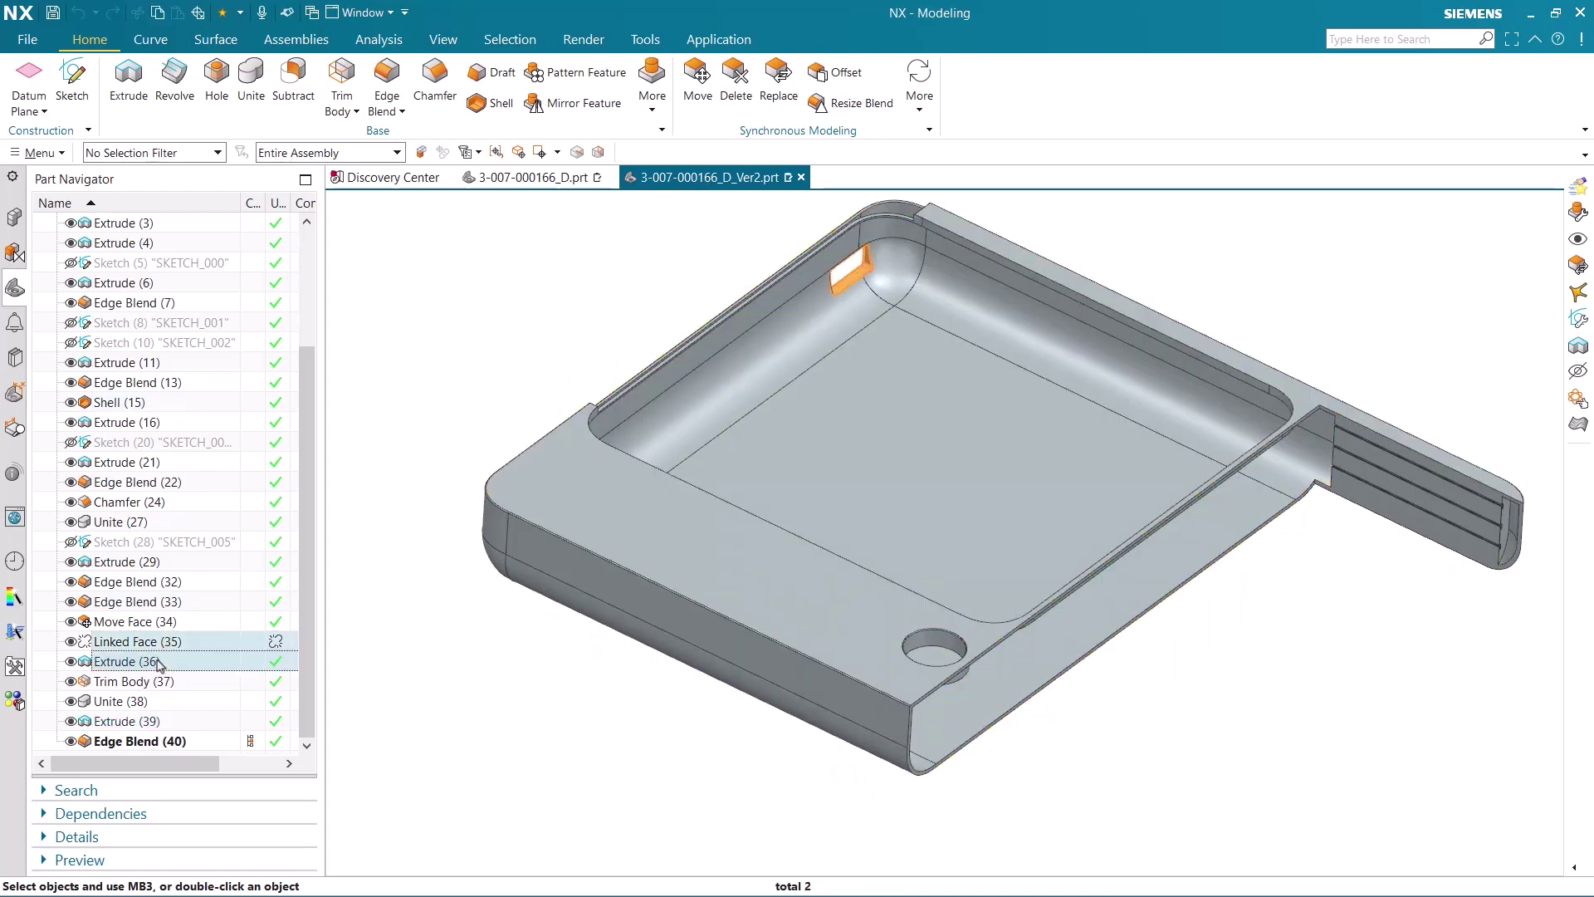
key("Delete")
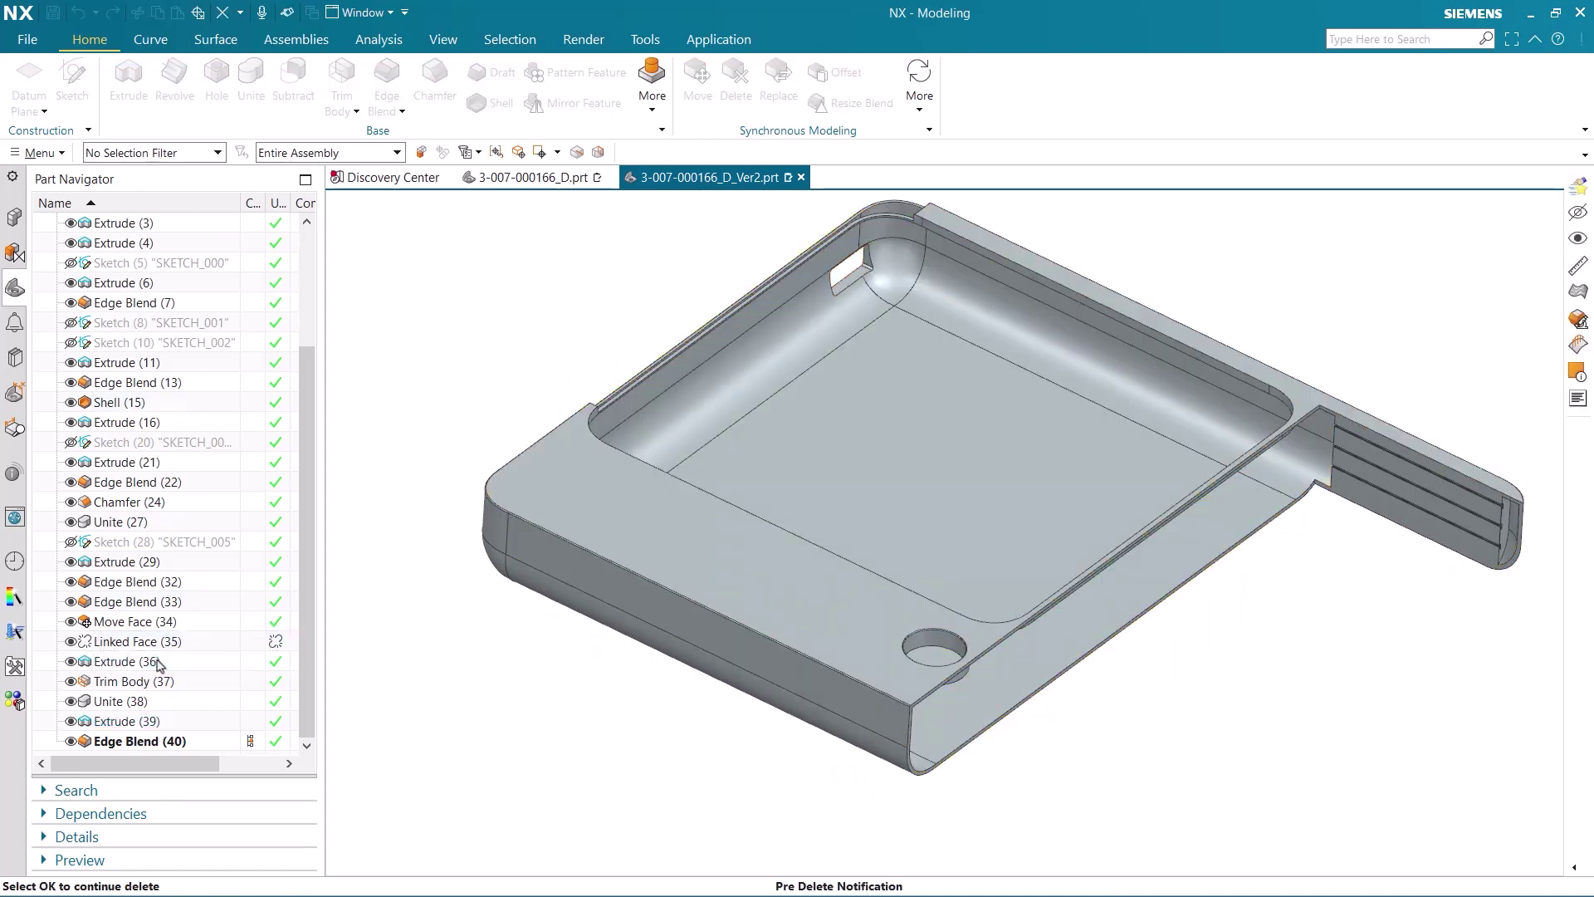
key("Return")
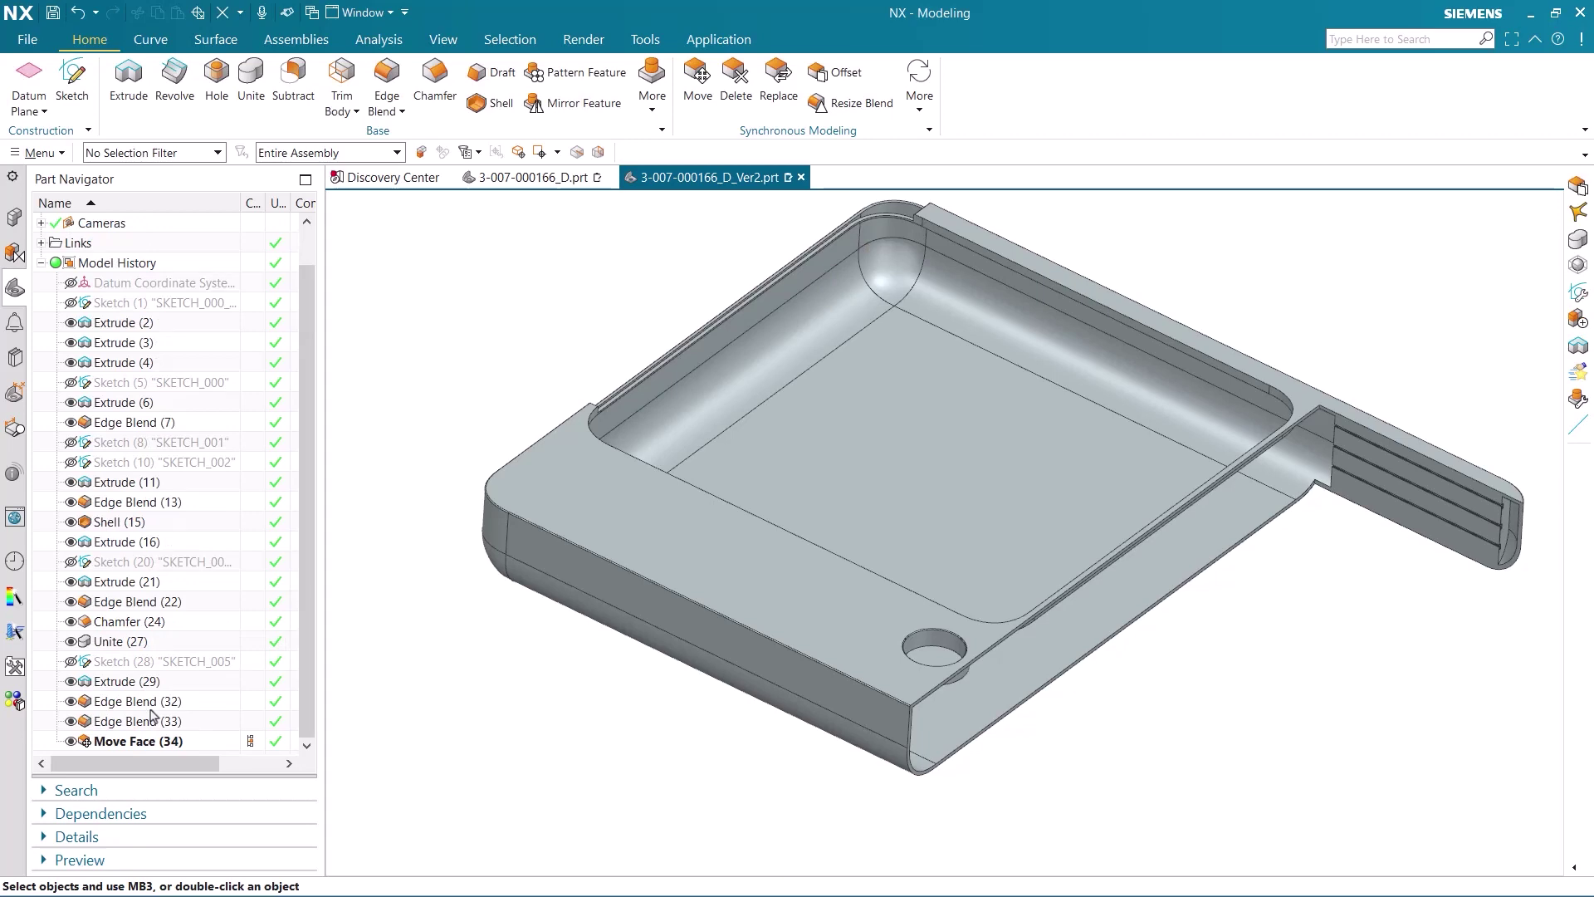
Offset the cylindrical face of the large round hole near the open corner by 5 mm
left_click(847, 73)
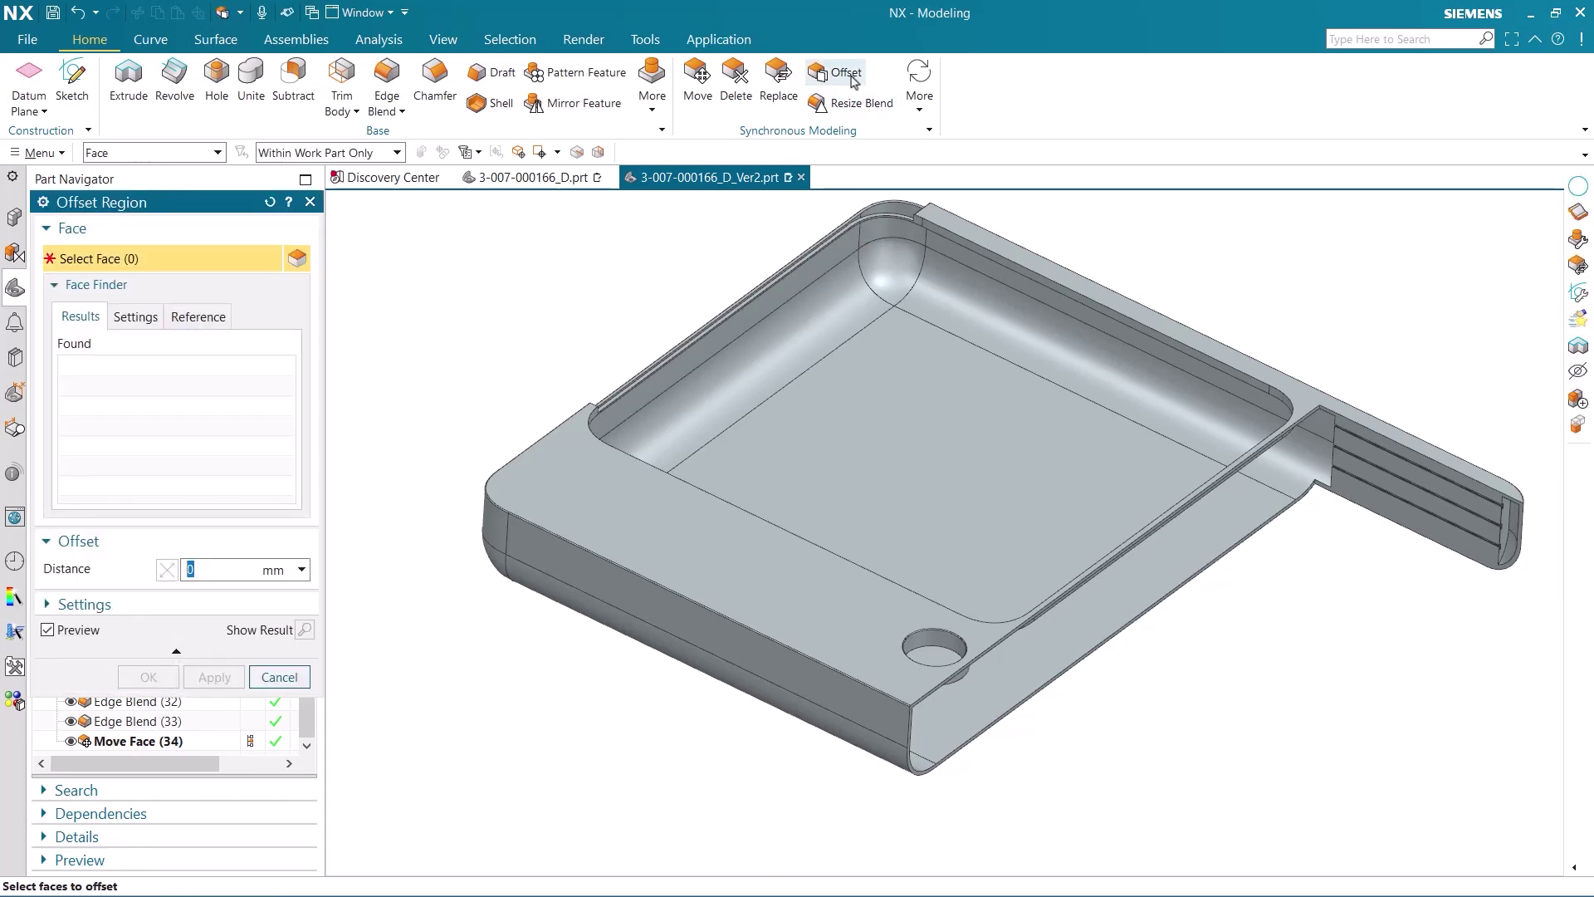
scroll(925, 669, "up", 5)
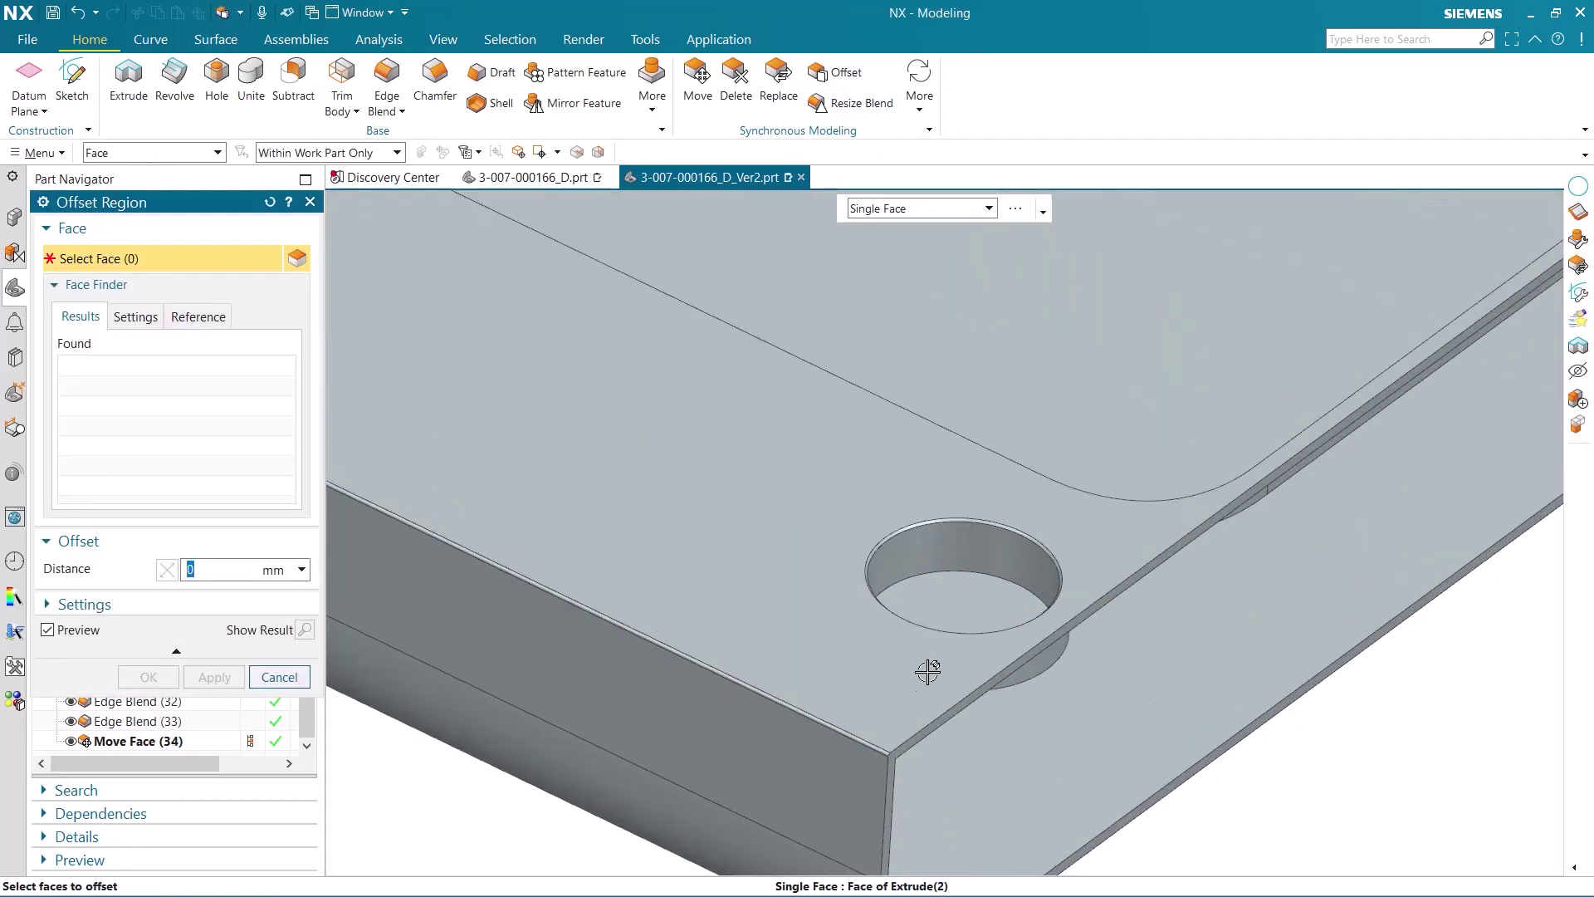
left_click(957, 552)
type("5")
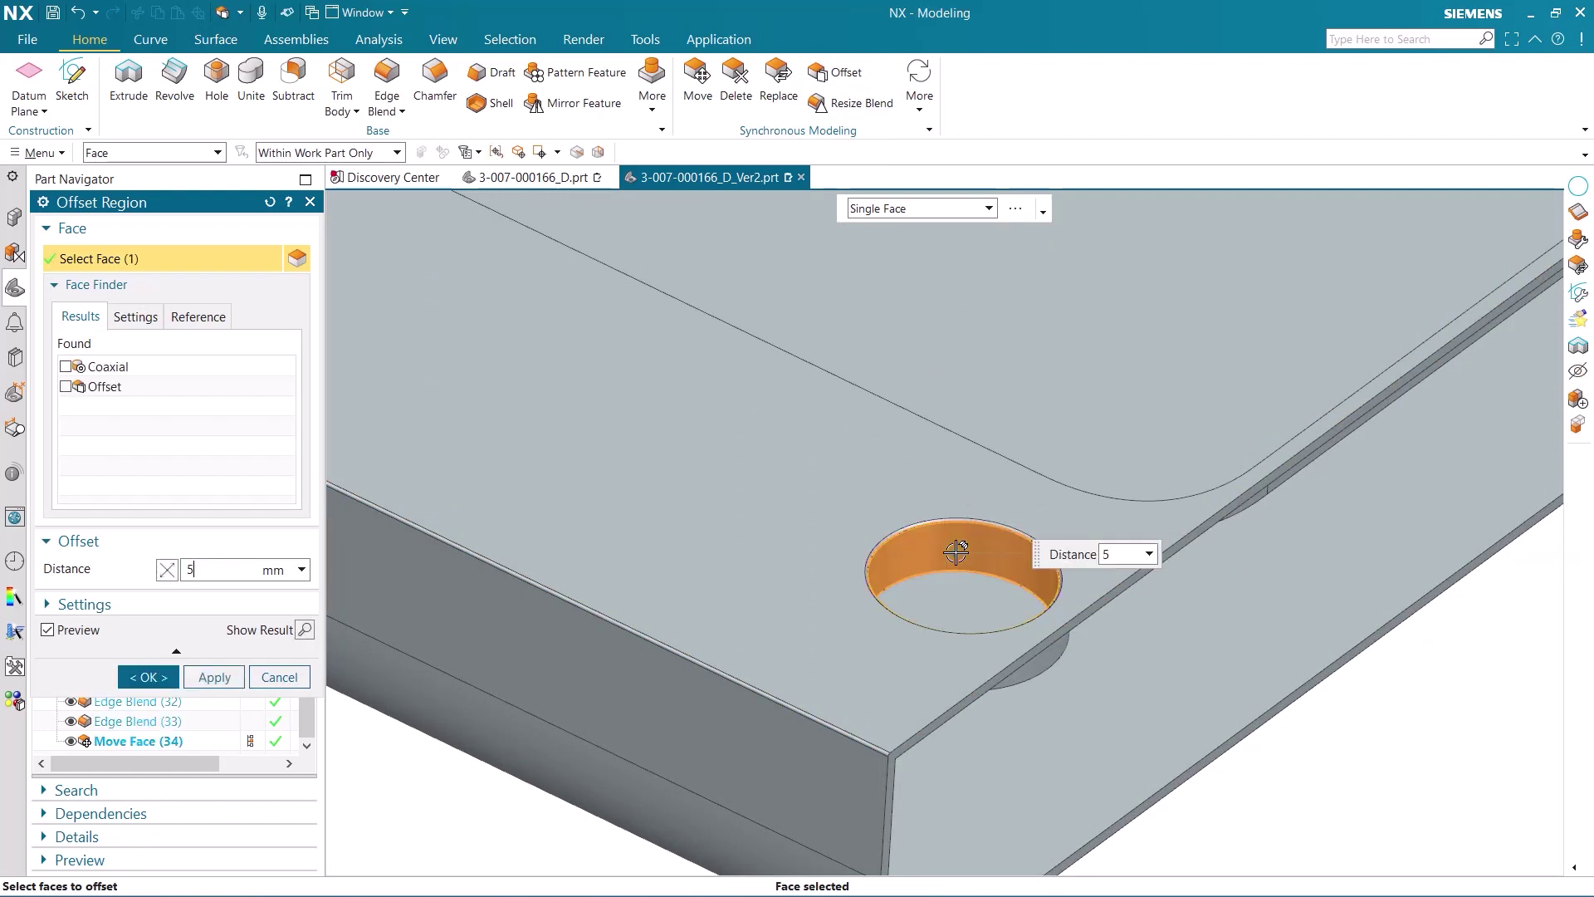
left_click(148, 678)
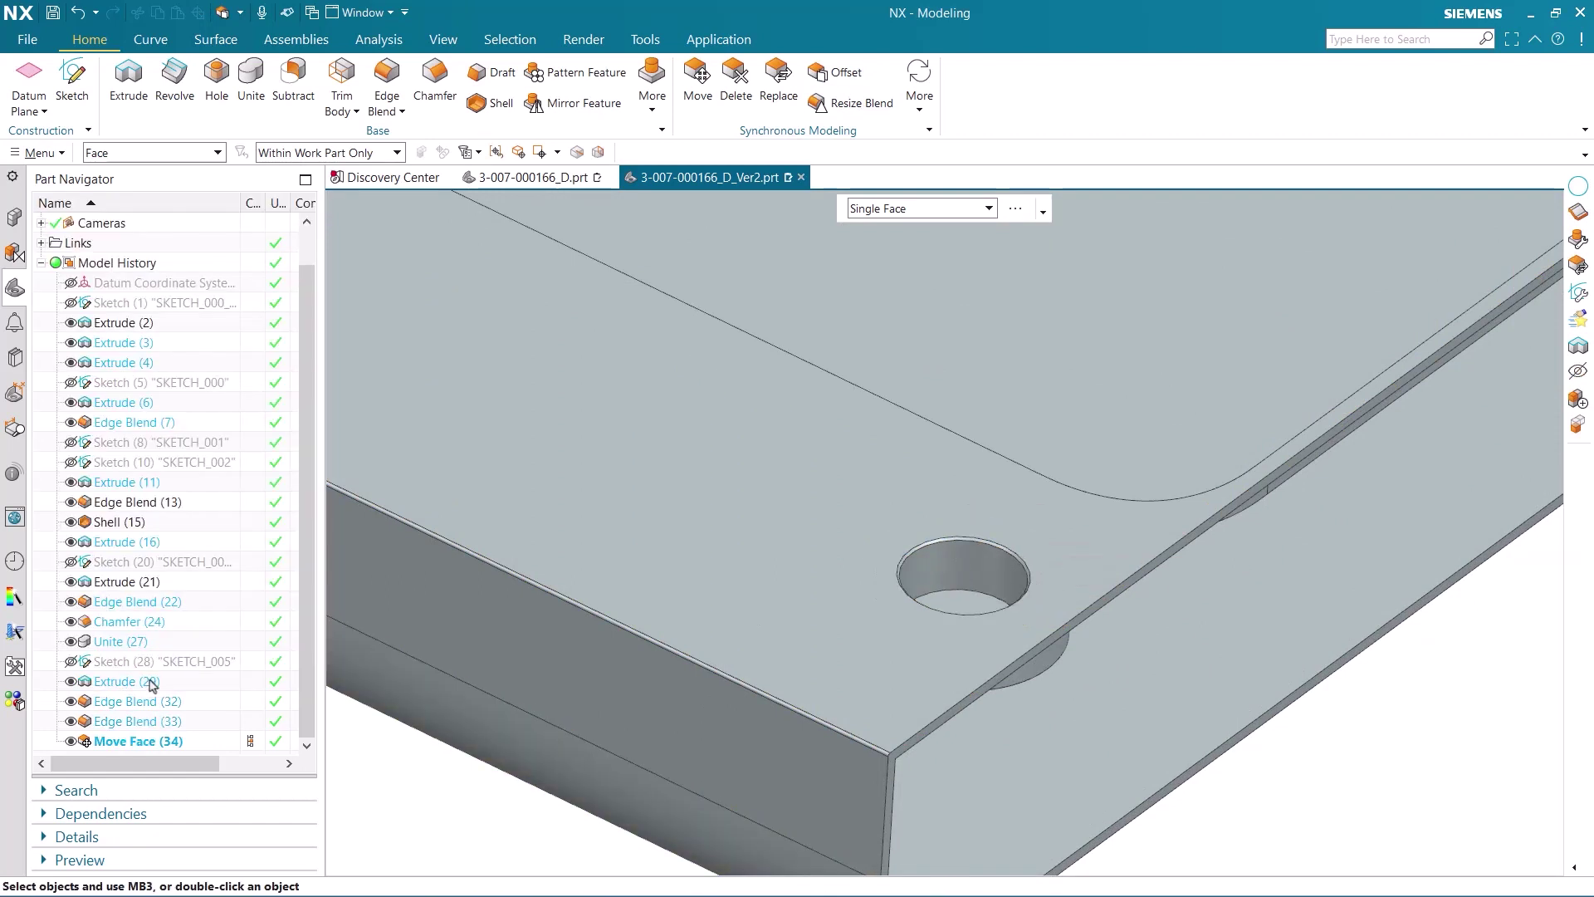
Add a simple 8 mm hole with an Until Next depth limit on the wide flat face near its rounded corner
scroll(417, 513, "down", 2)
scroll(417, 514, "down", 3)
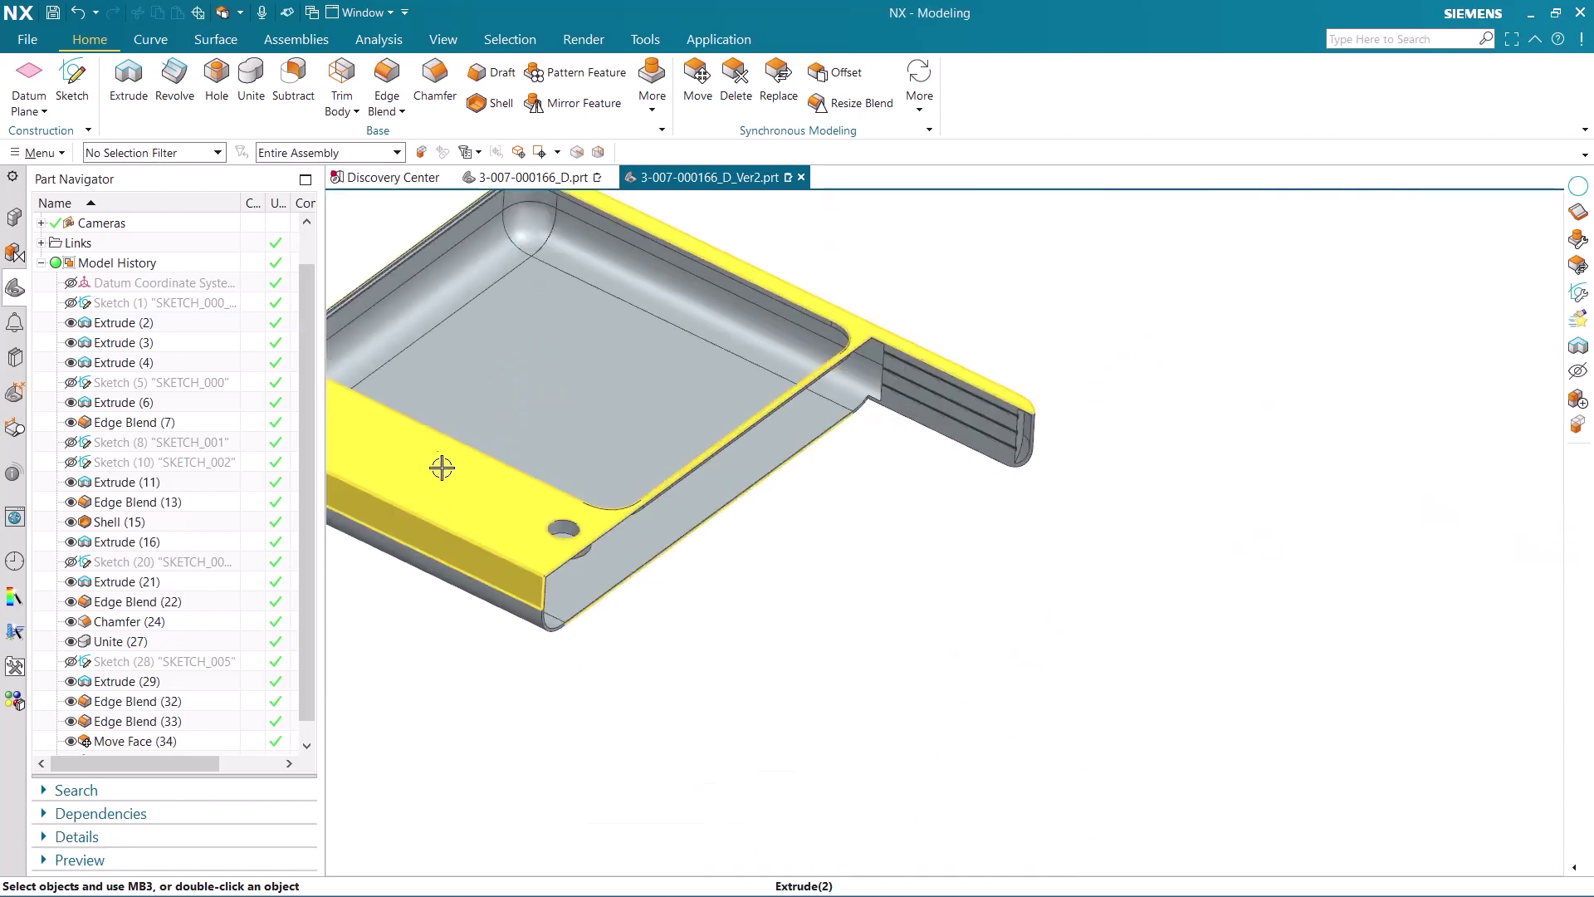
middle_click_drag(441, 456, 794, 626)
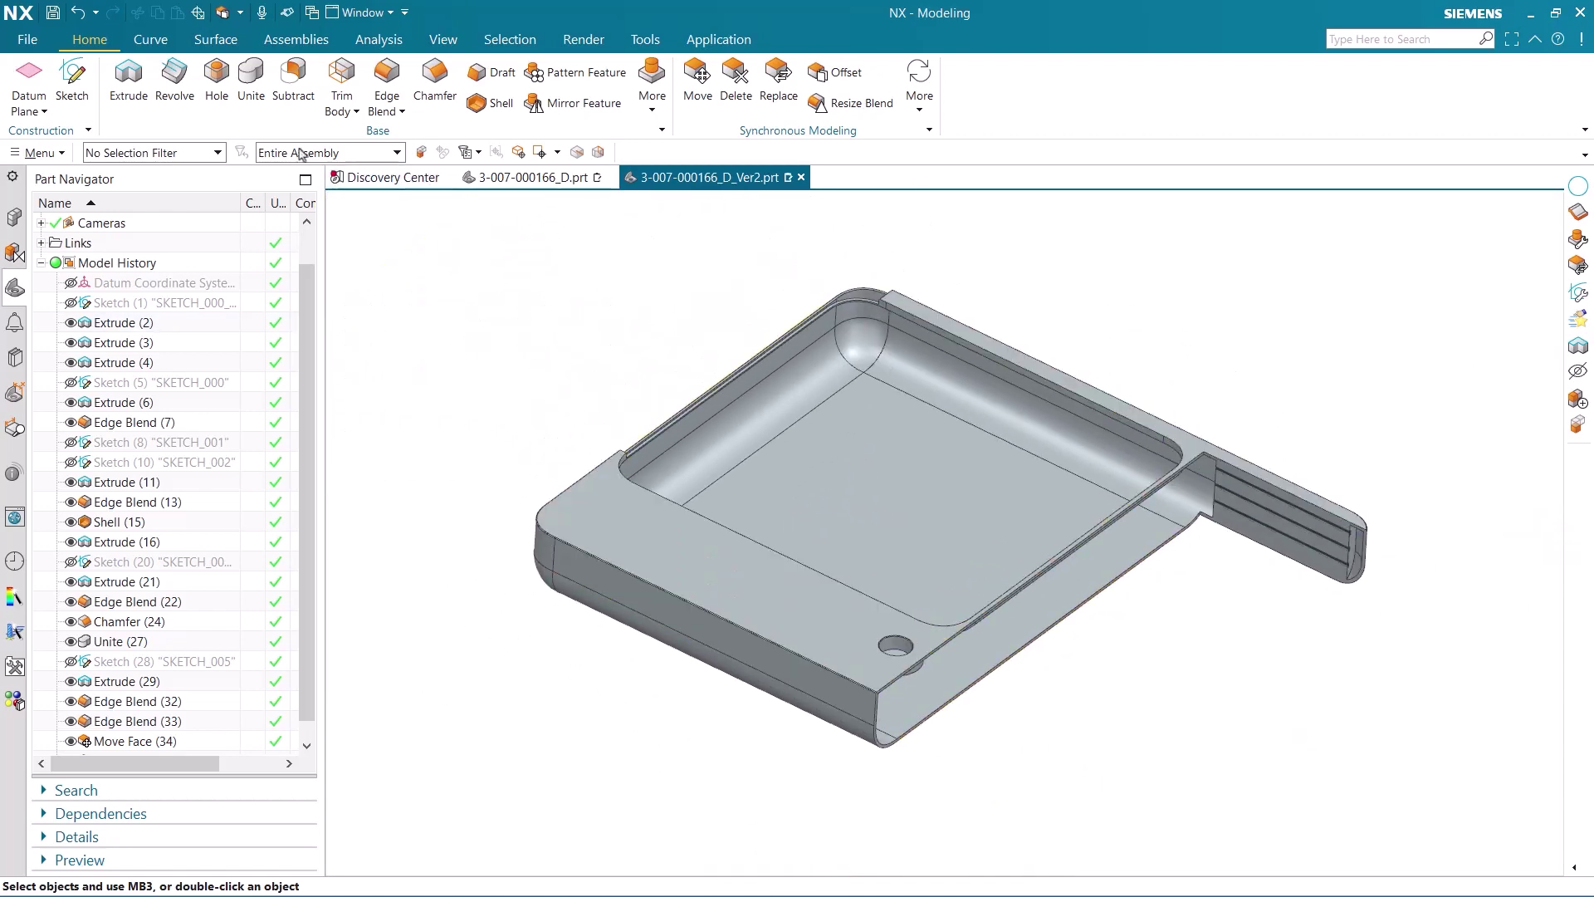
left_click(225, 95)
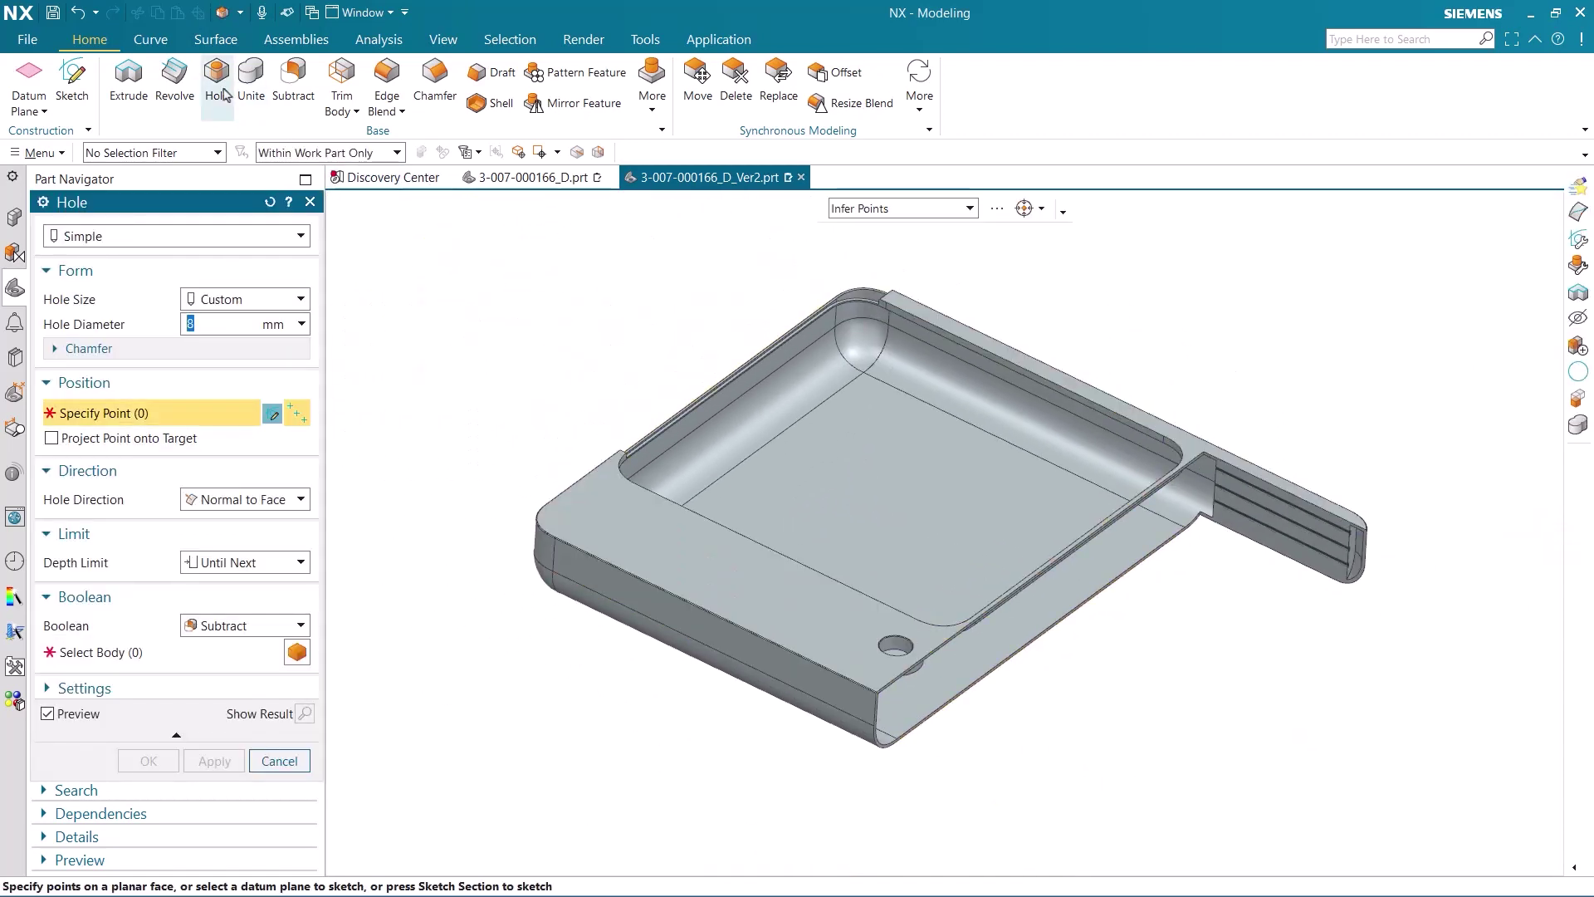
scroll(389, 440, "up", 4)
left_click(872, 630)
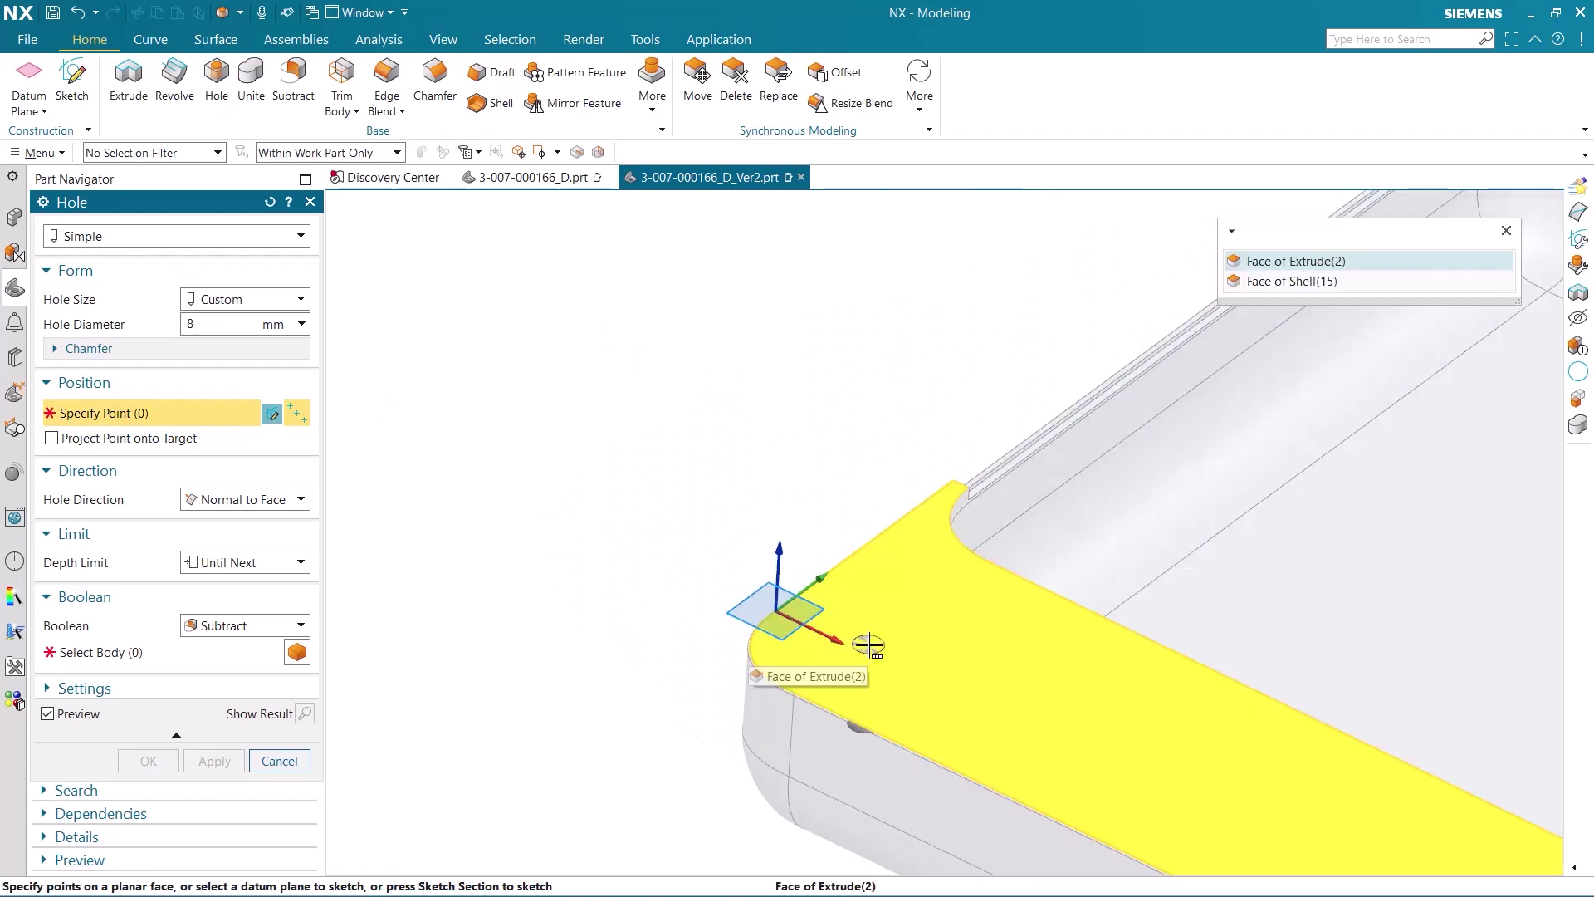
left_click(1324, 258)
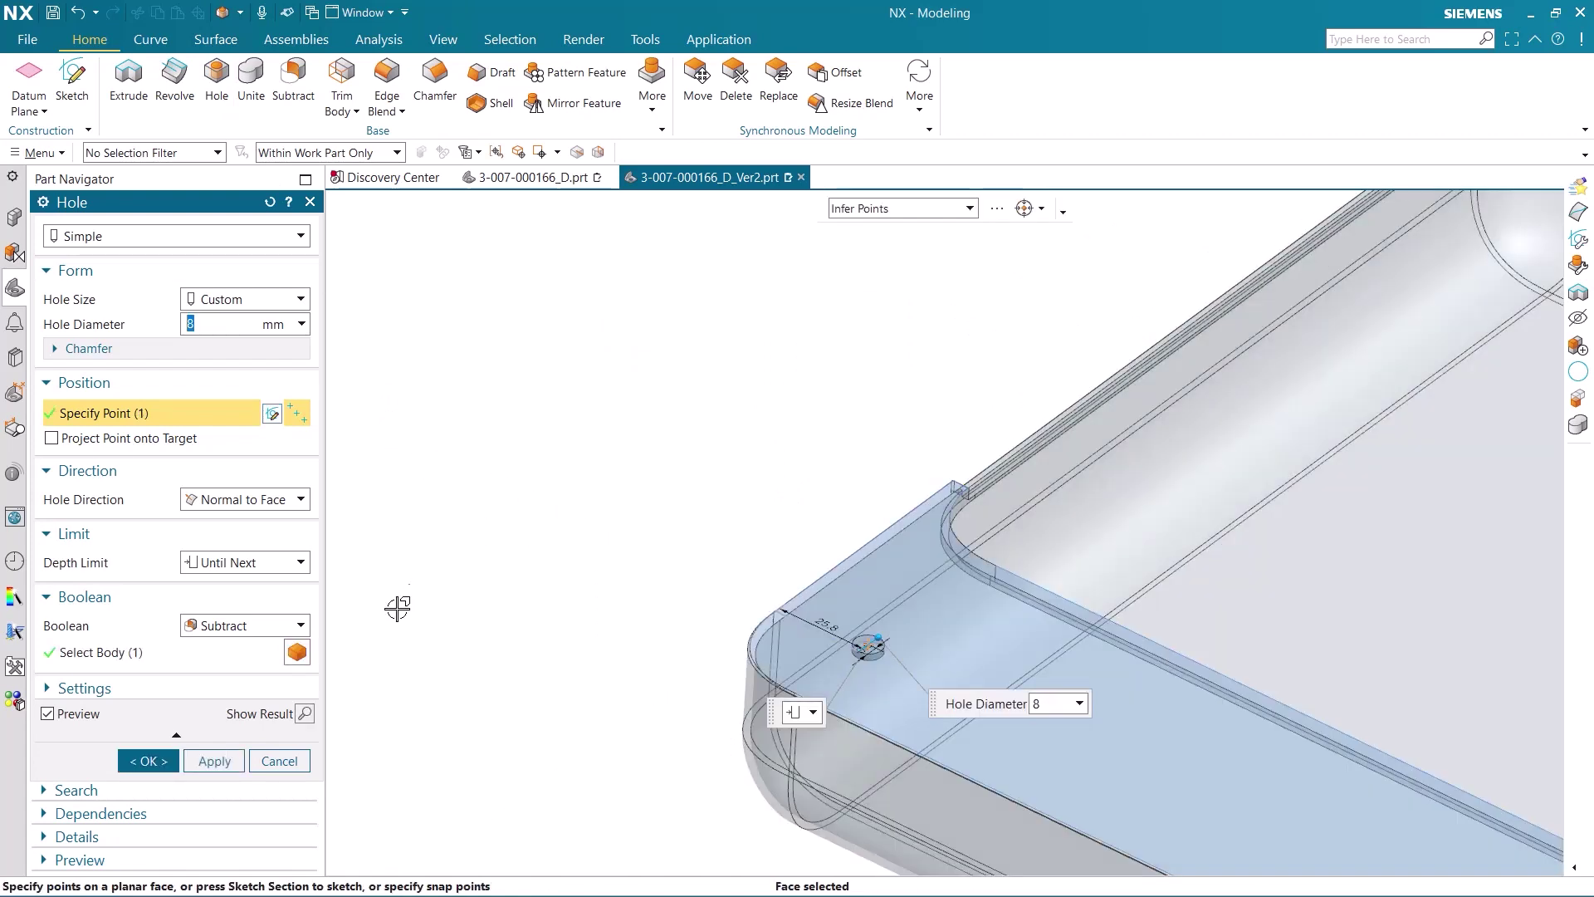
left_click(163, 763)
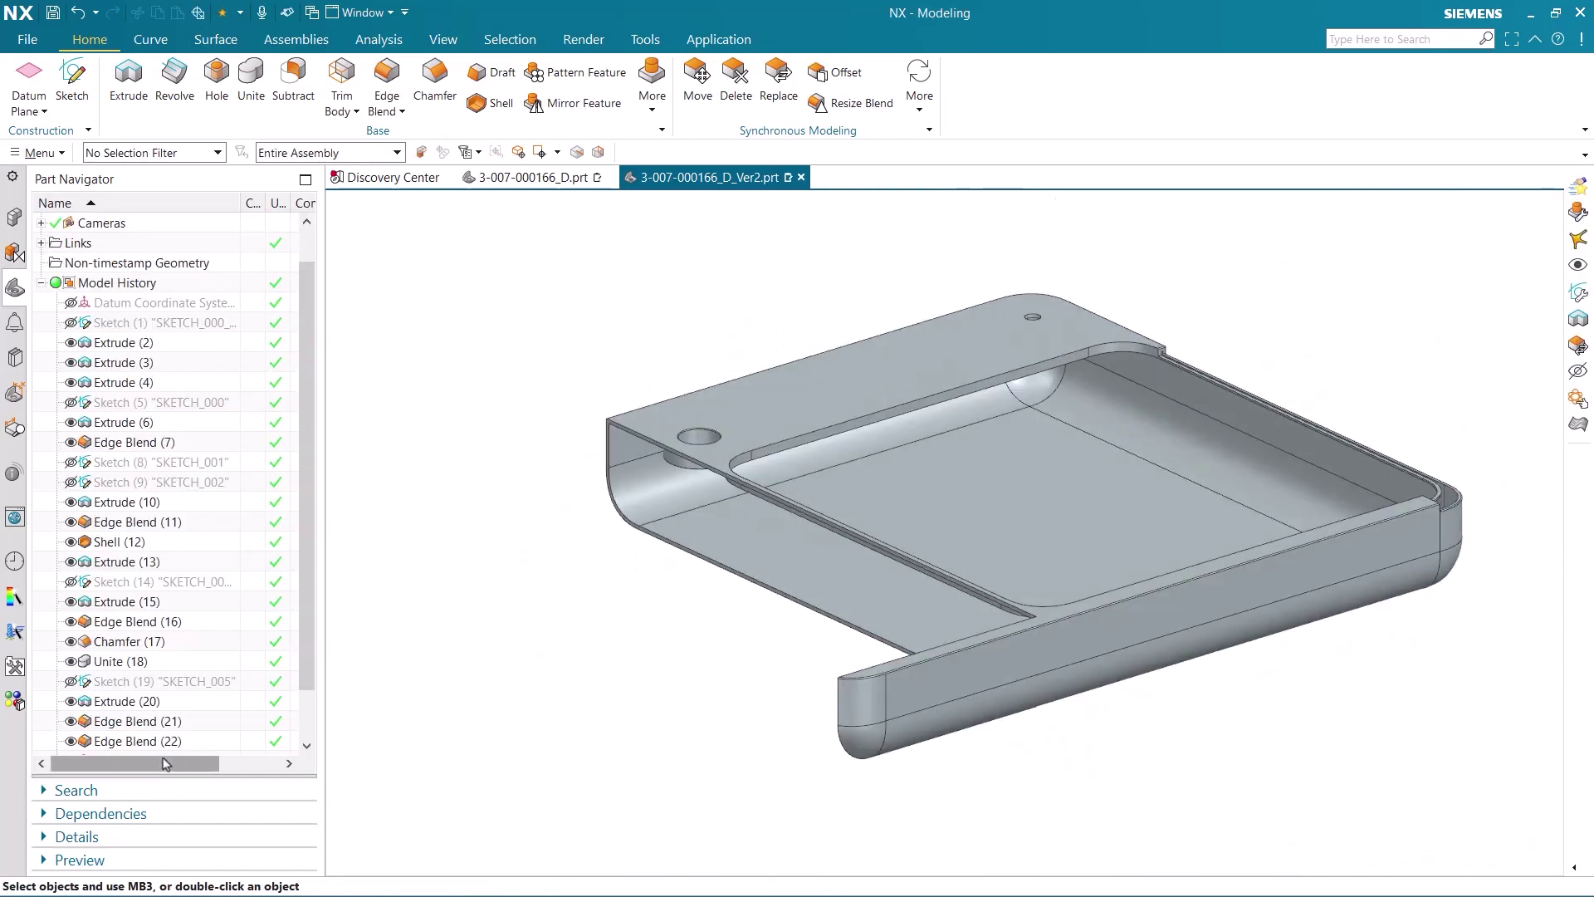
left_click(390, 48)
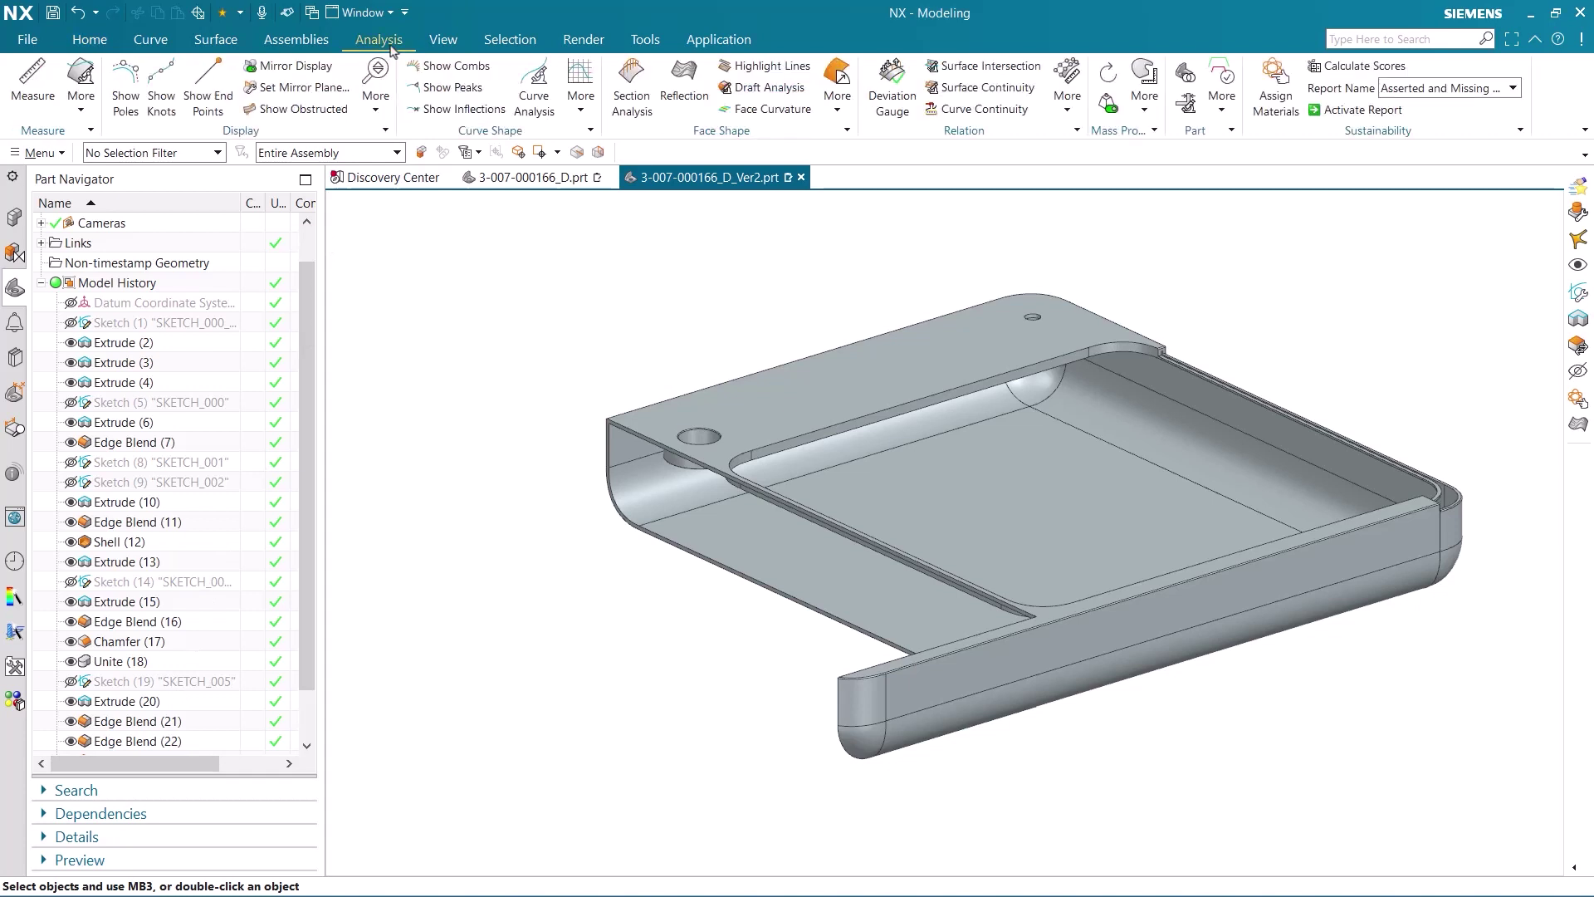
left_click(1184, 74)
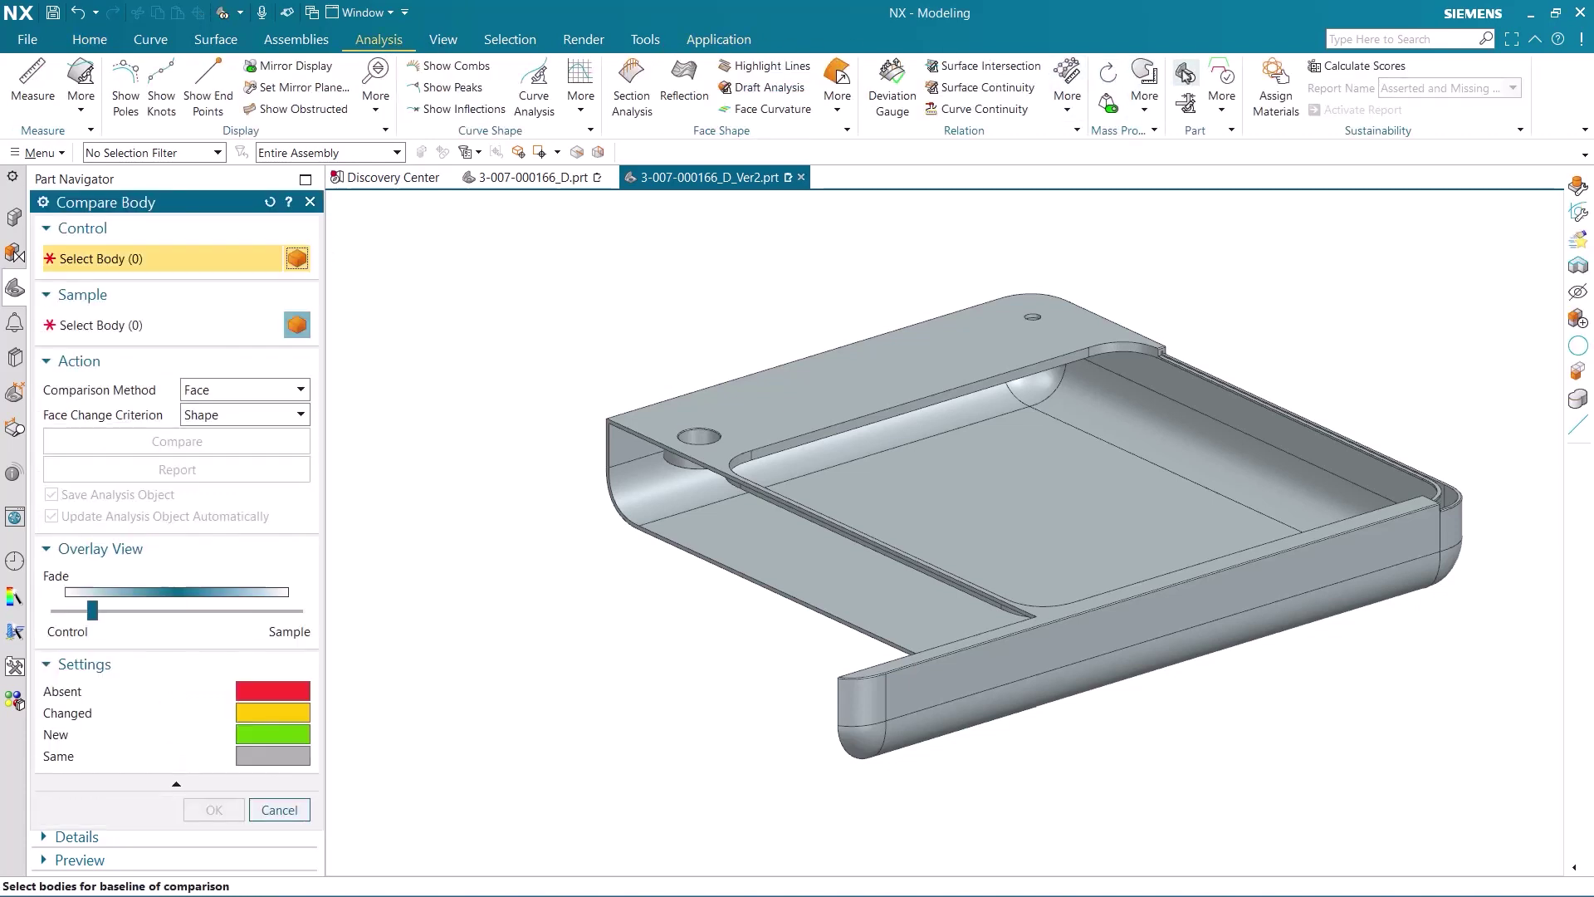
left_click(536, 174)
left_click(785, 386)
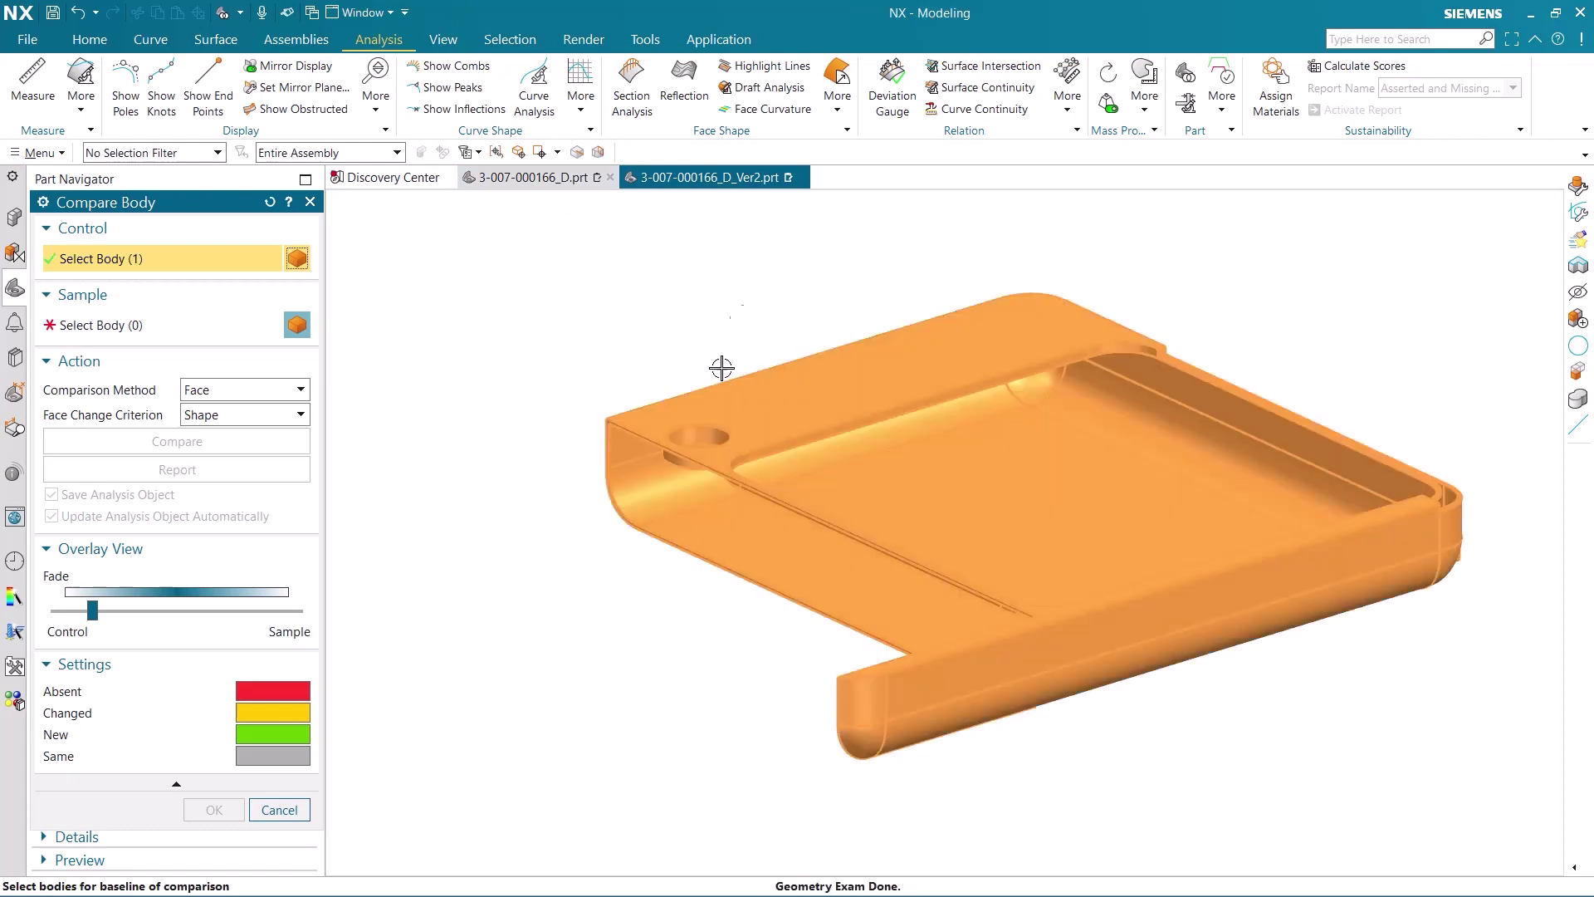
left_click(741, 178)
left_click(189, 340)
left_click(763, 438)
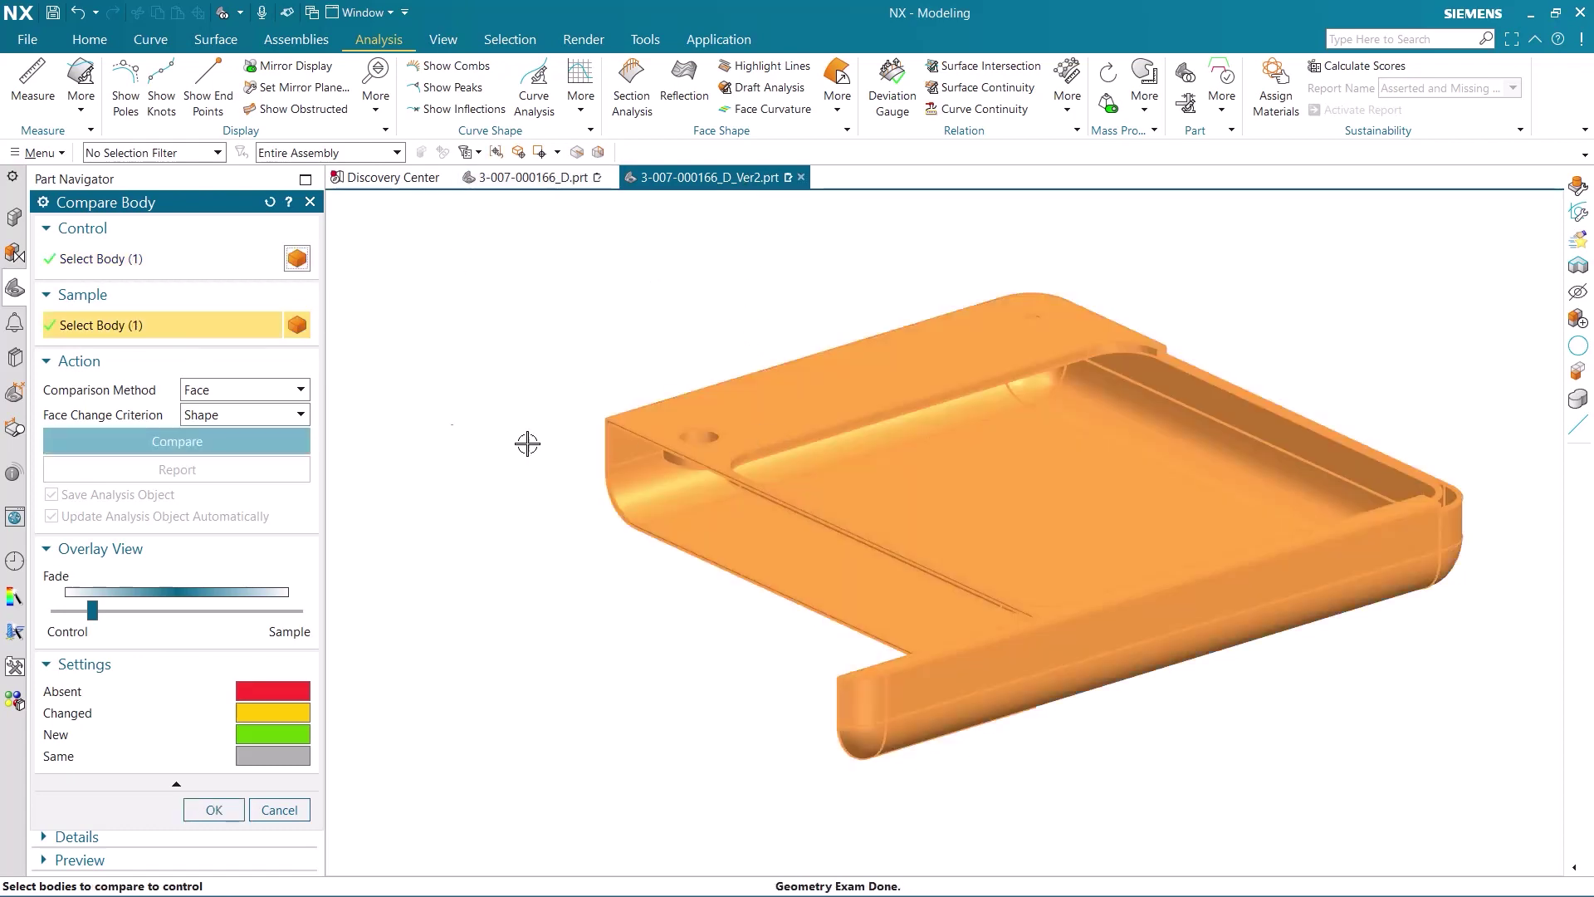
left_click(201, 443)
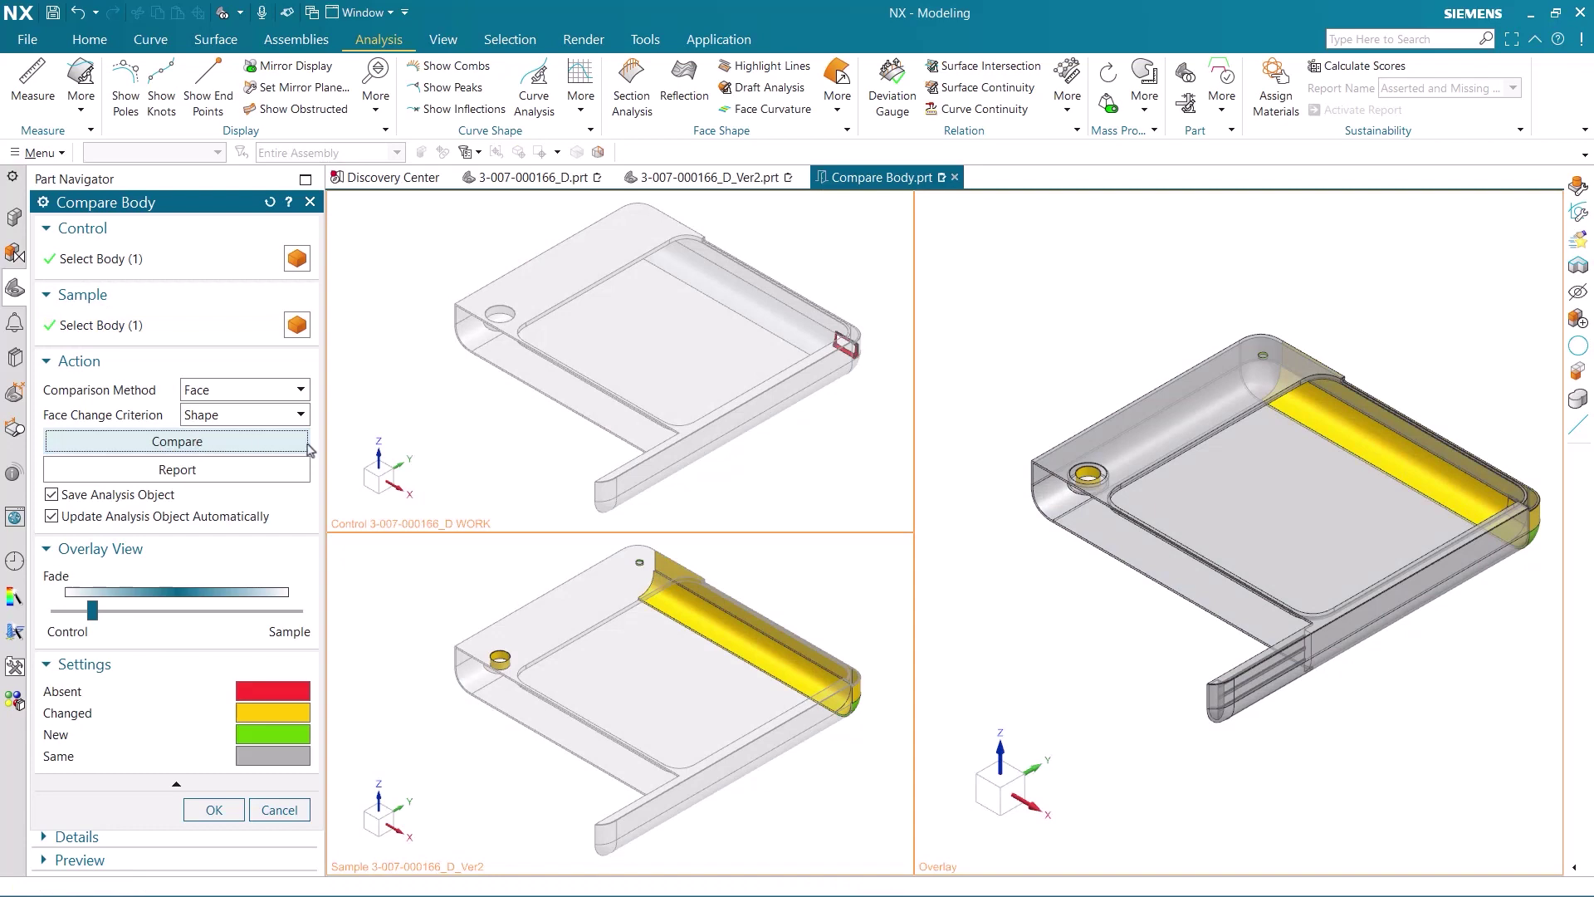
Examine the colour-coded differences at the rectangular cutout, the new small hole and the resized round hole in the control and sample views
middle_click_drag(469, 479, 666, 449)
scroll(622, 256, "up", 2)
scroll(519, 292, "up", 5)
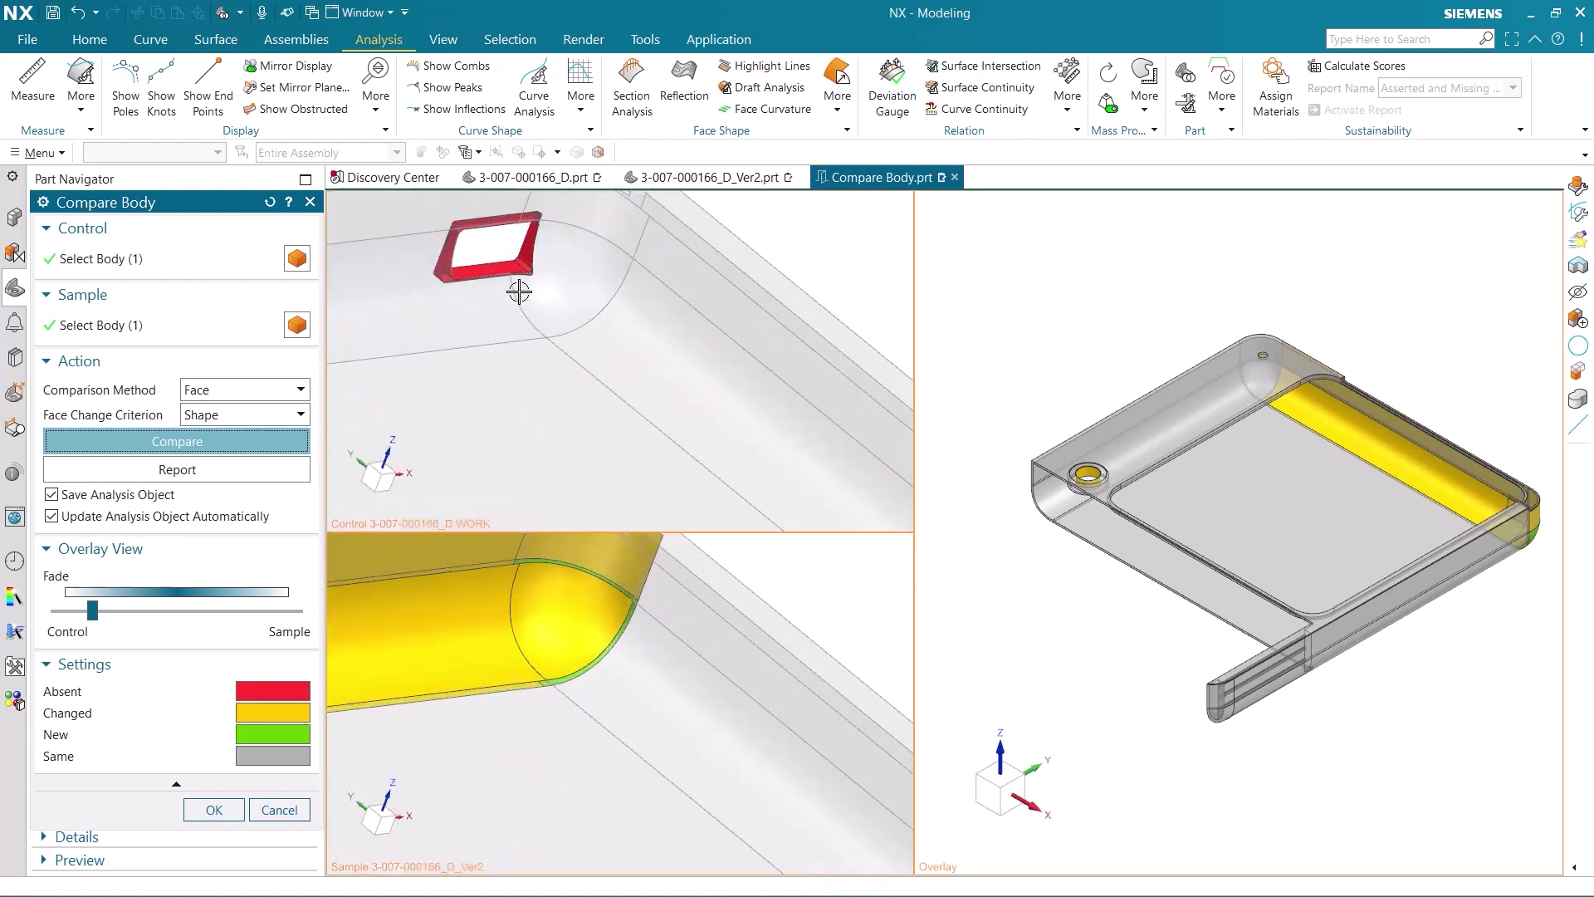
middle_click_drag(516, 296, 650, 399, "shift")
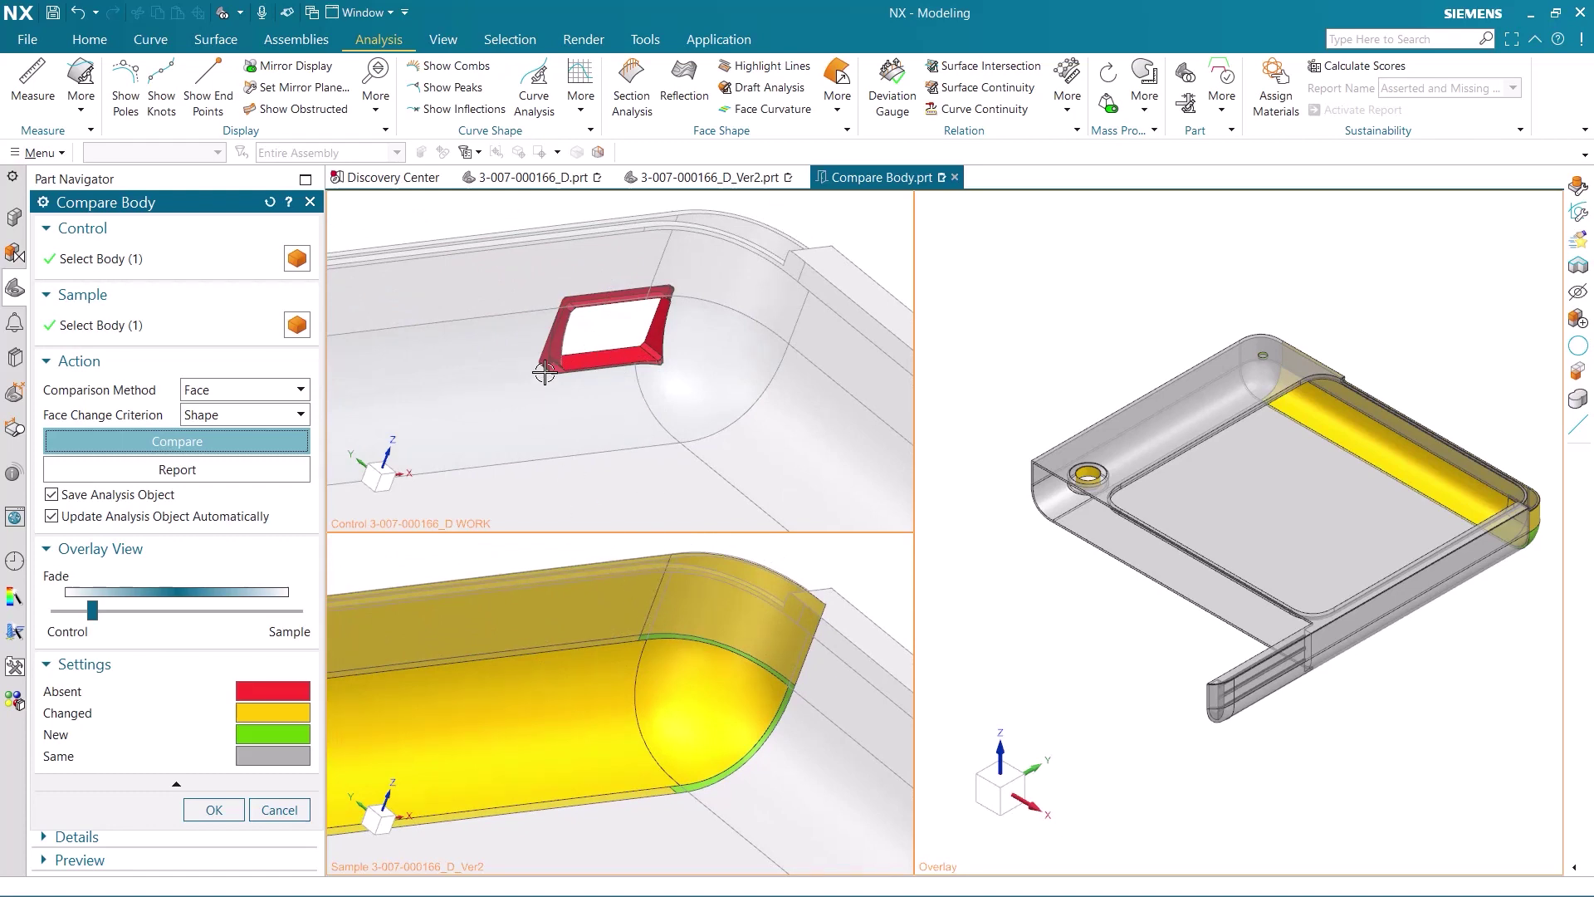
scroll(550, 401, "down", 5)
middle_click_drag(532, 440, 636, 429, "shift")
scroll(576, 363, "up", 6)
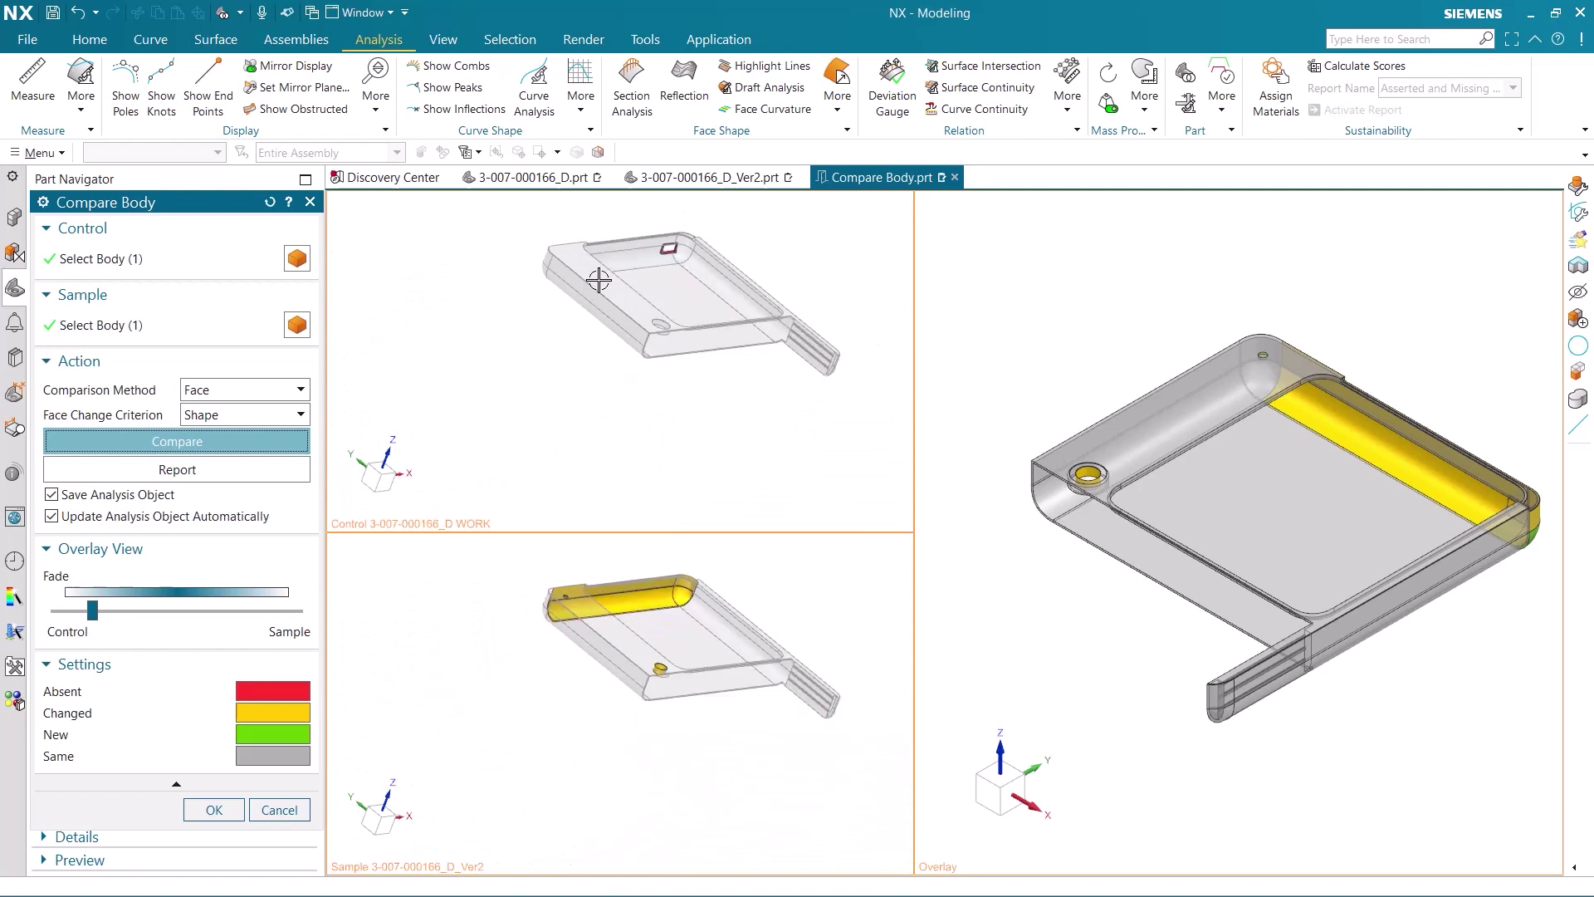
scroll(576, 365, "up", 2)
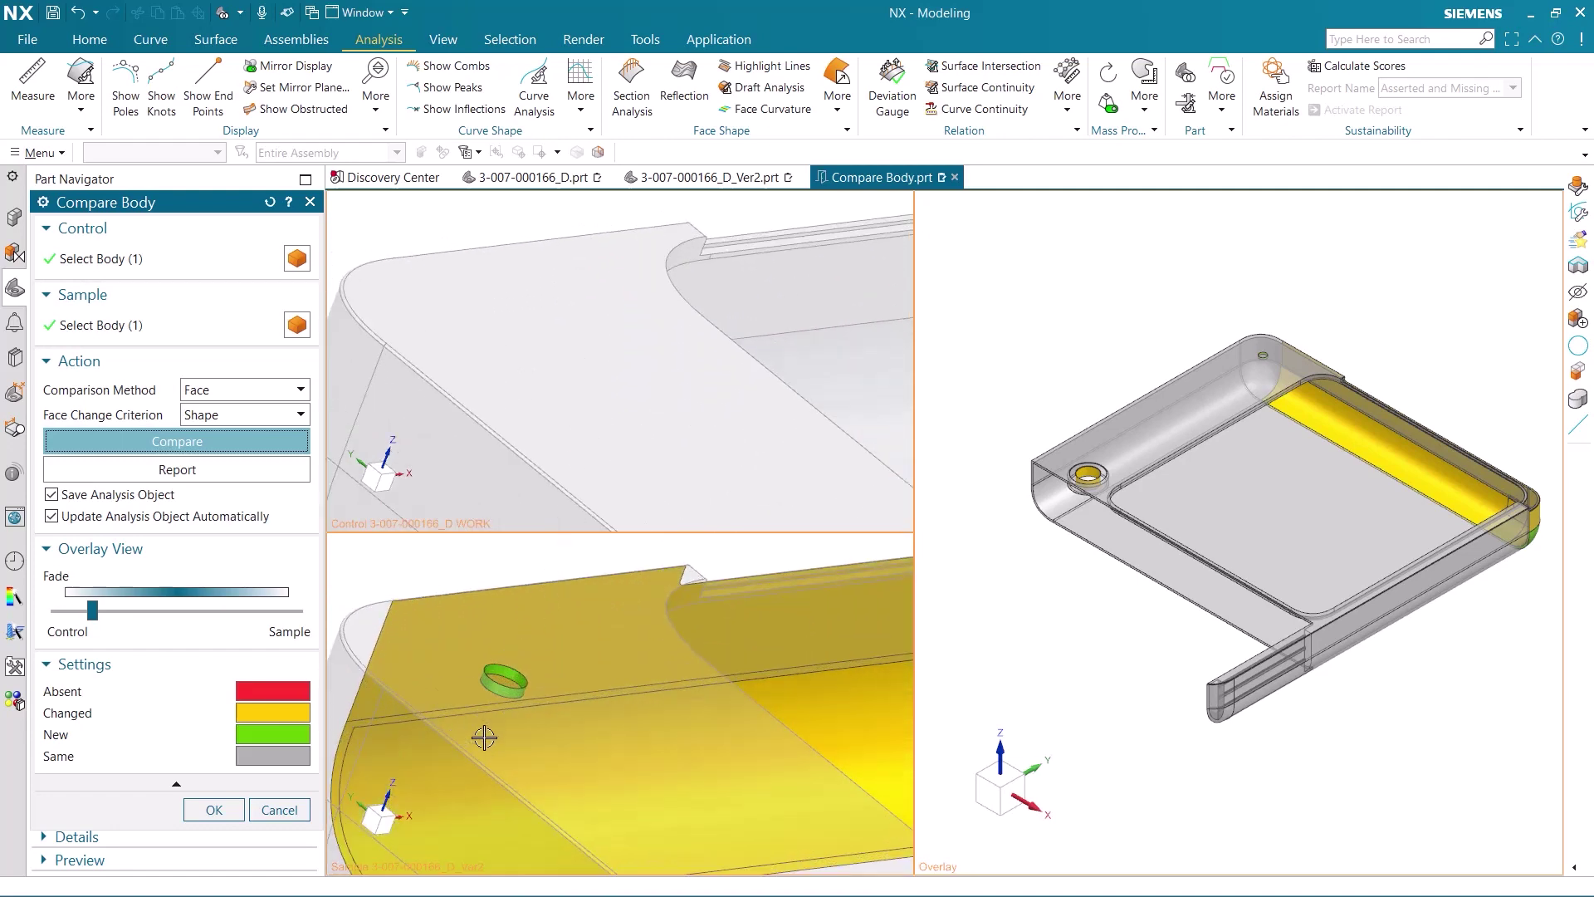
scroll(532, 727, "down", 6)
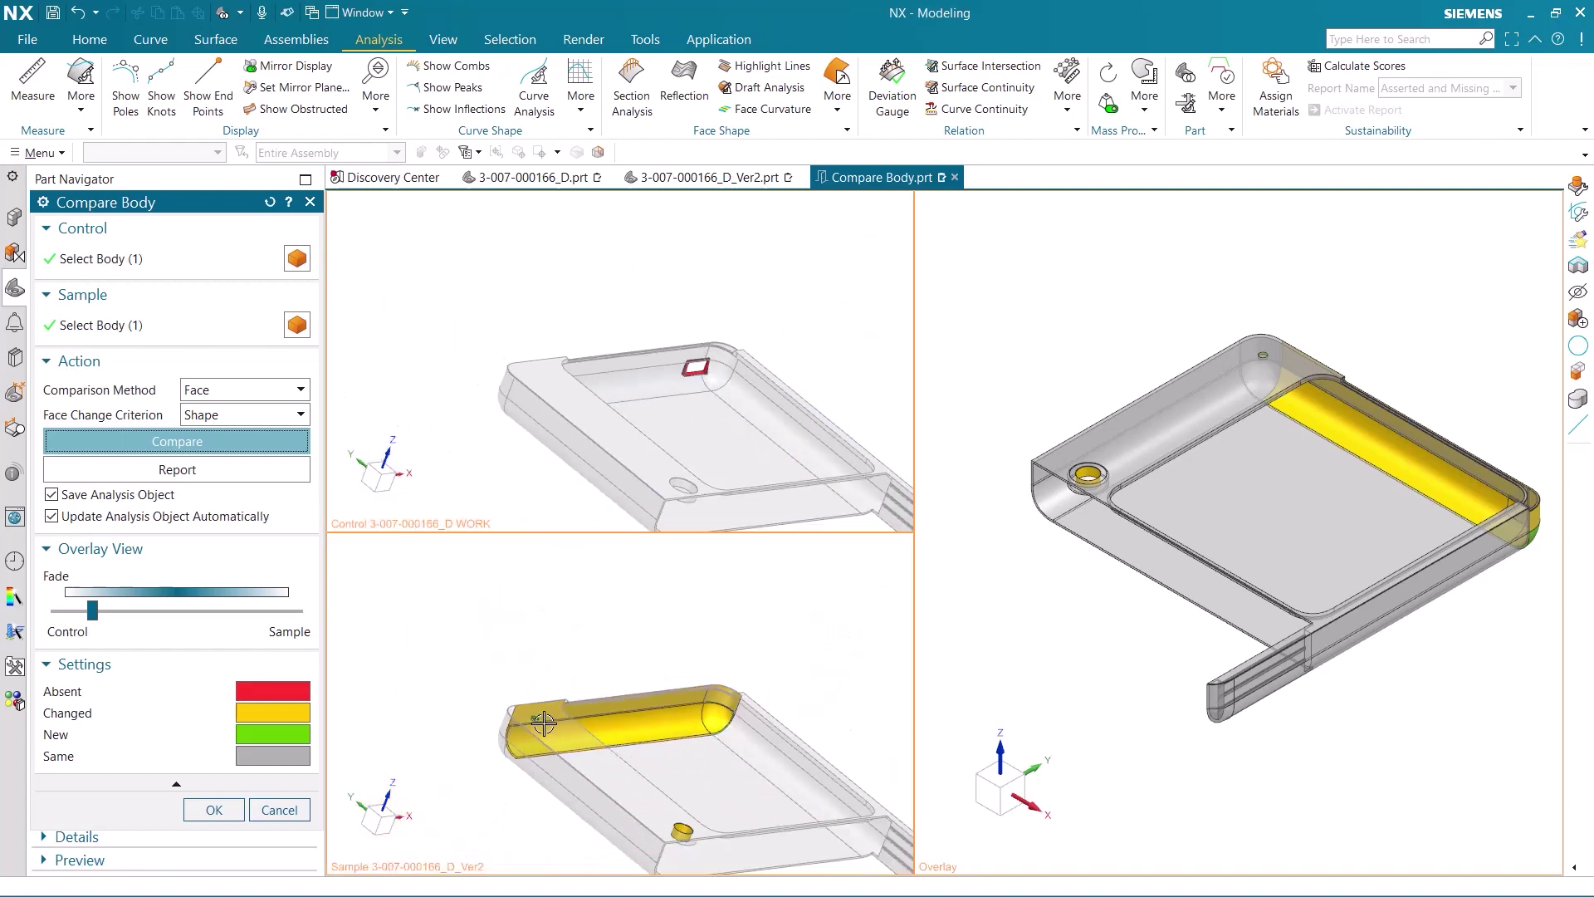
scroll(590, 701, "up", 5)
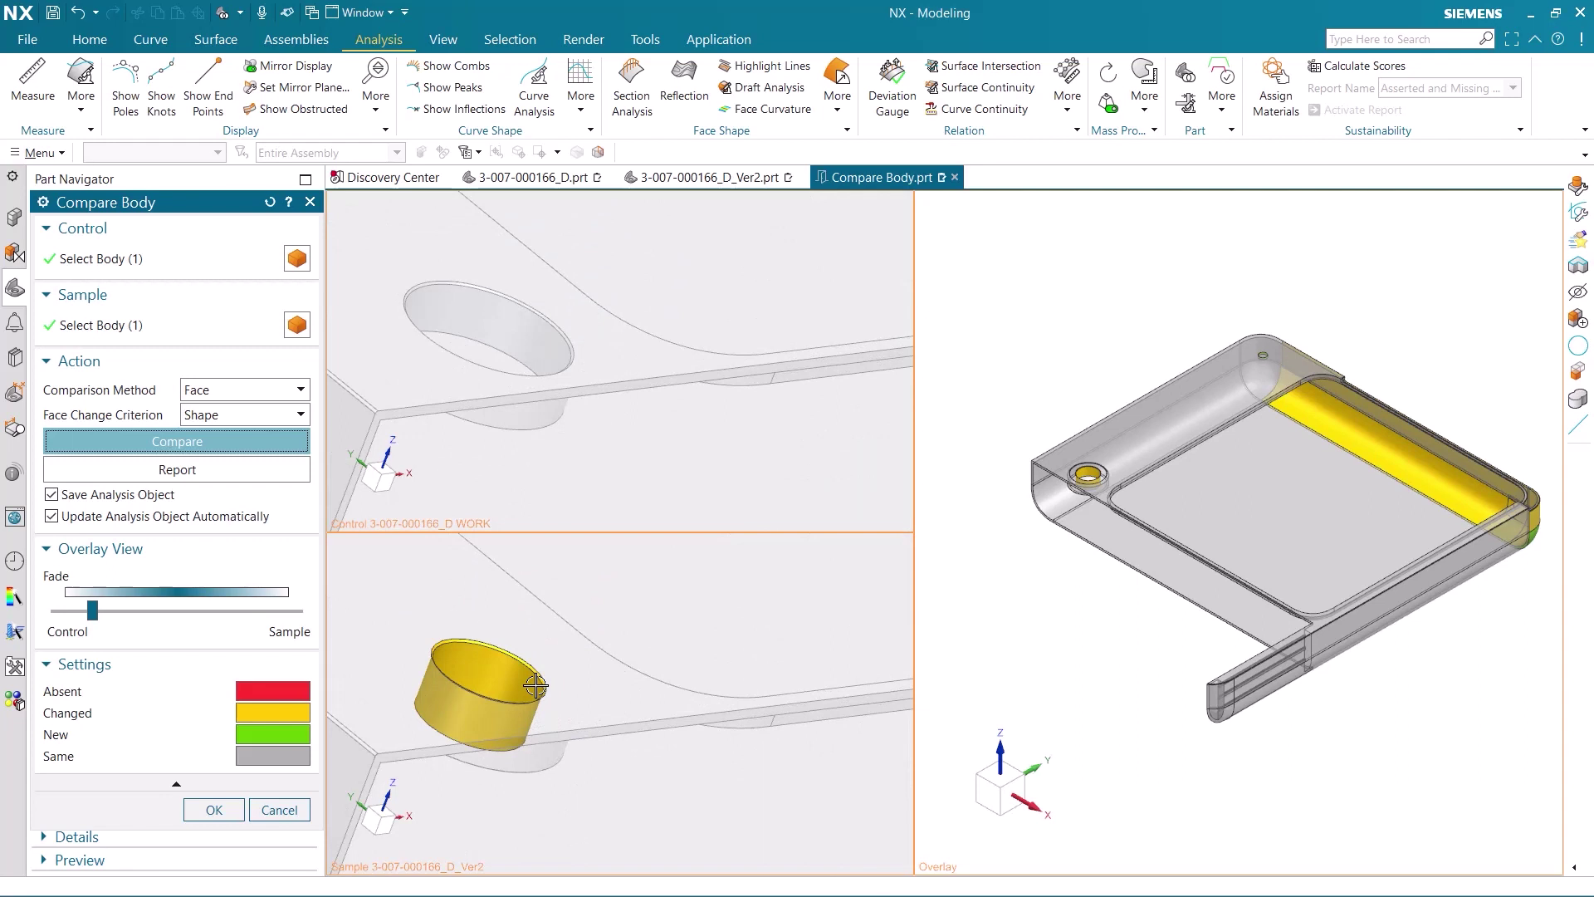
scroll(536, 686, "down", 5)
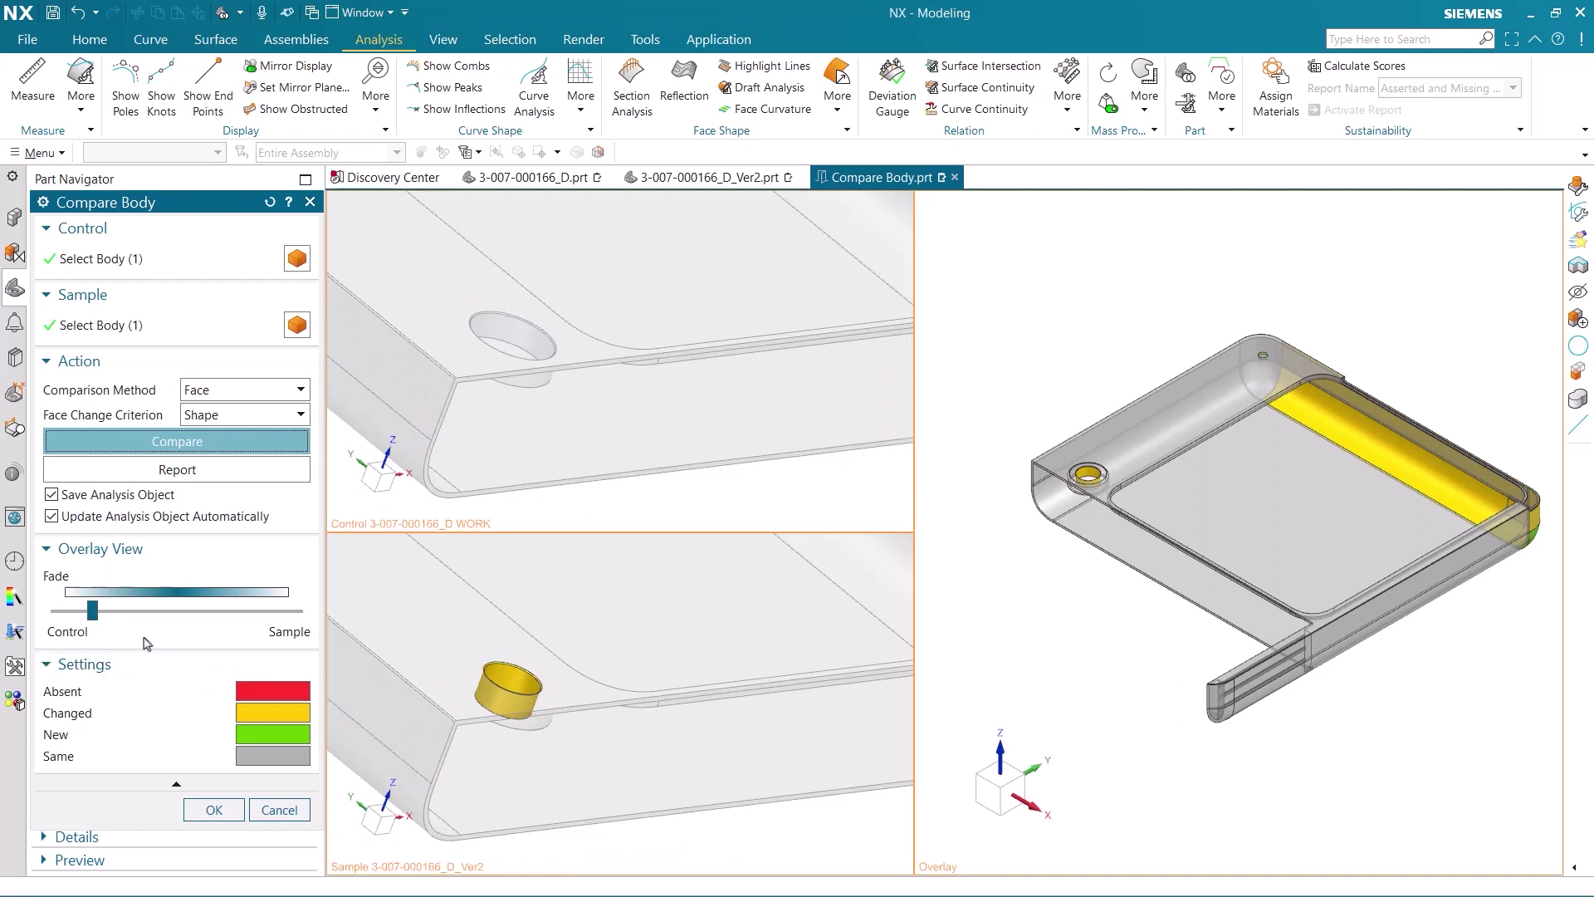
Shift the overlay fade toward the sample and rerun the comparison with Deviation as the face change criterion
left_click_drag(90, 611, 172, 621)
left_click(246, 417)
left_click(239, 473)
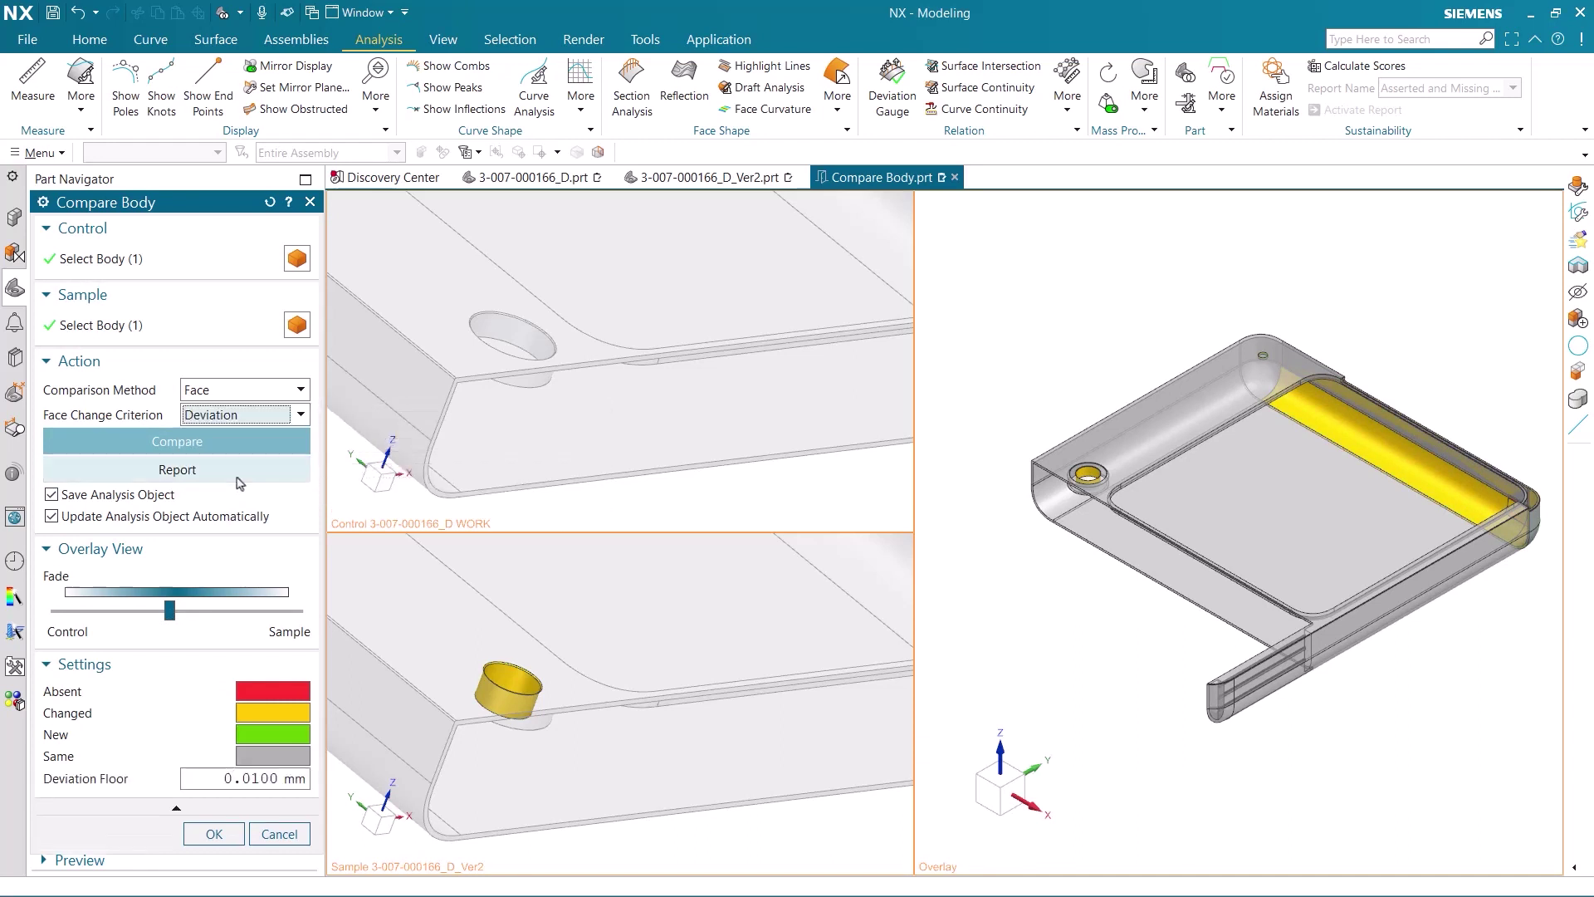
left_click(193, 443)
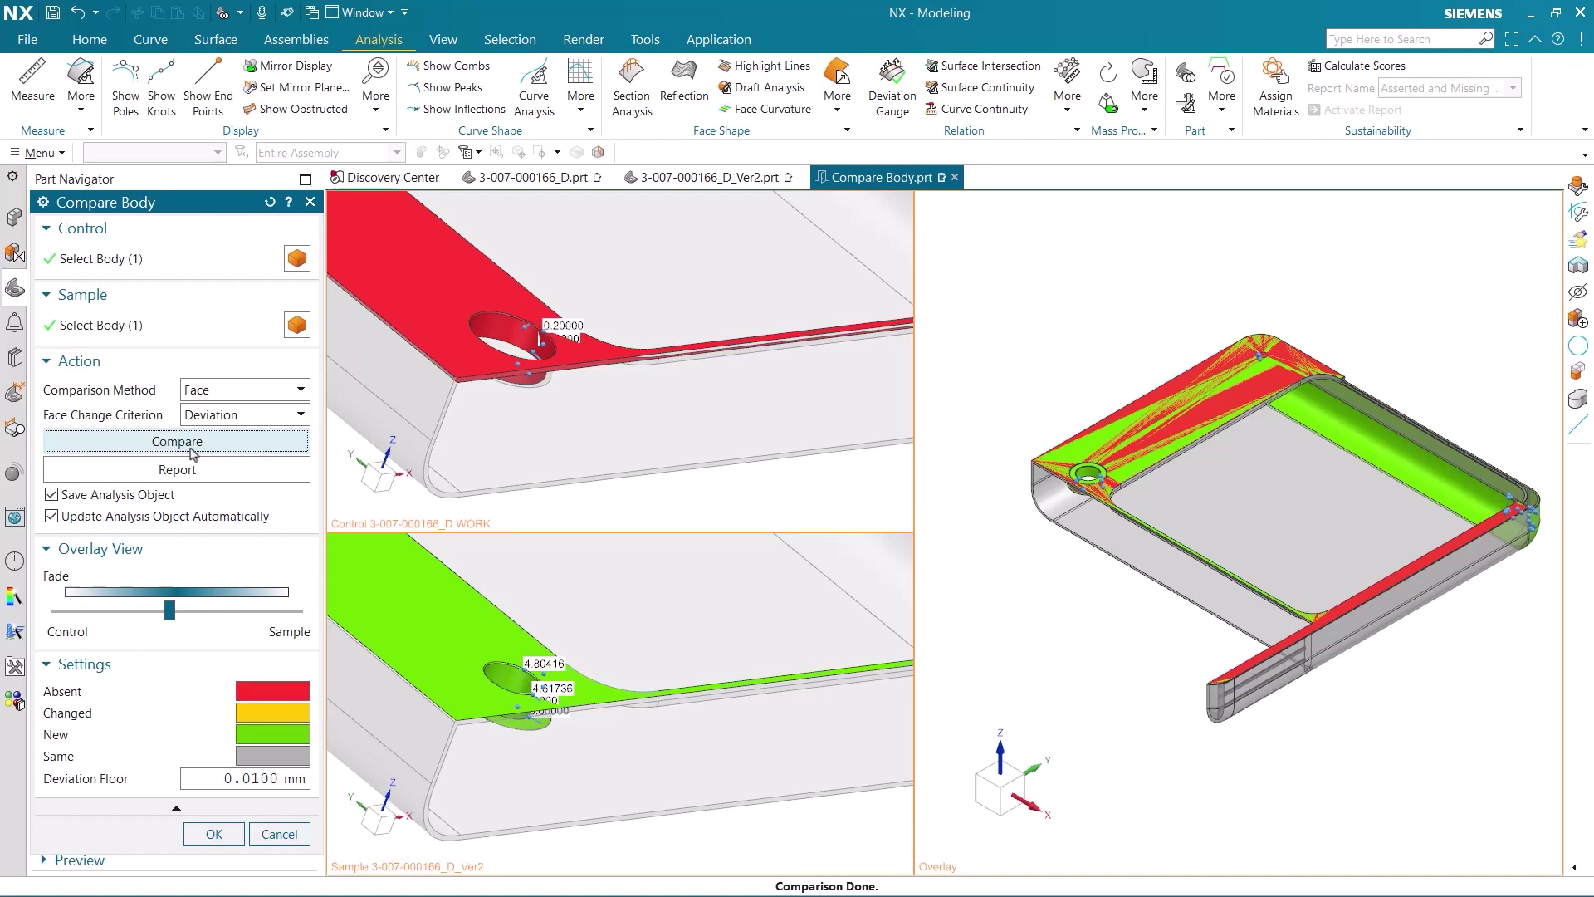
Examine the deviation values on the flat face and around the large round hole in the control and sample views
scroll(662, 674, "down", 5)
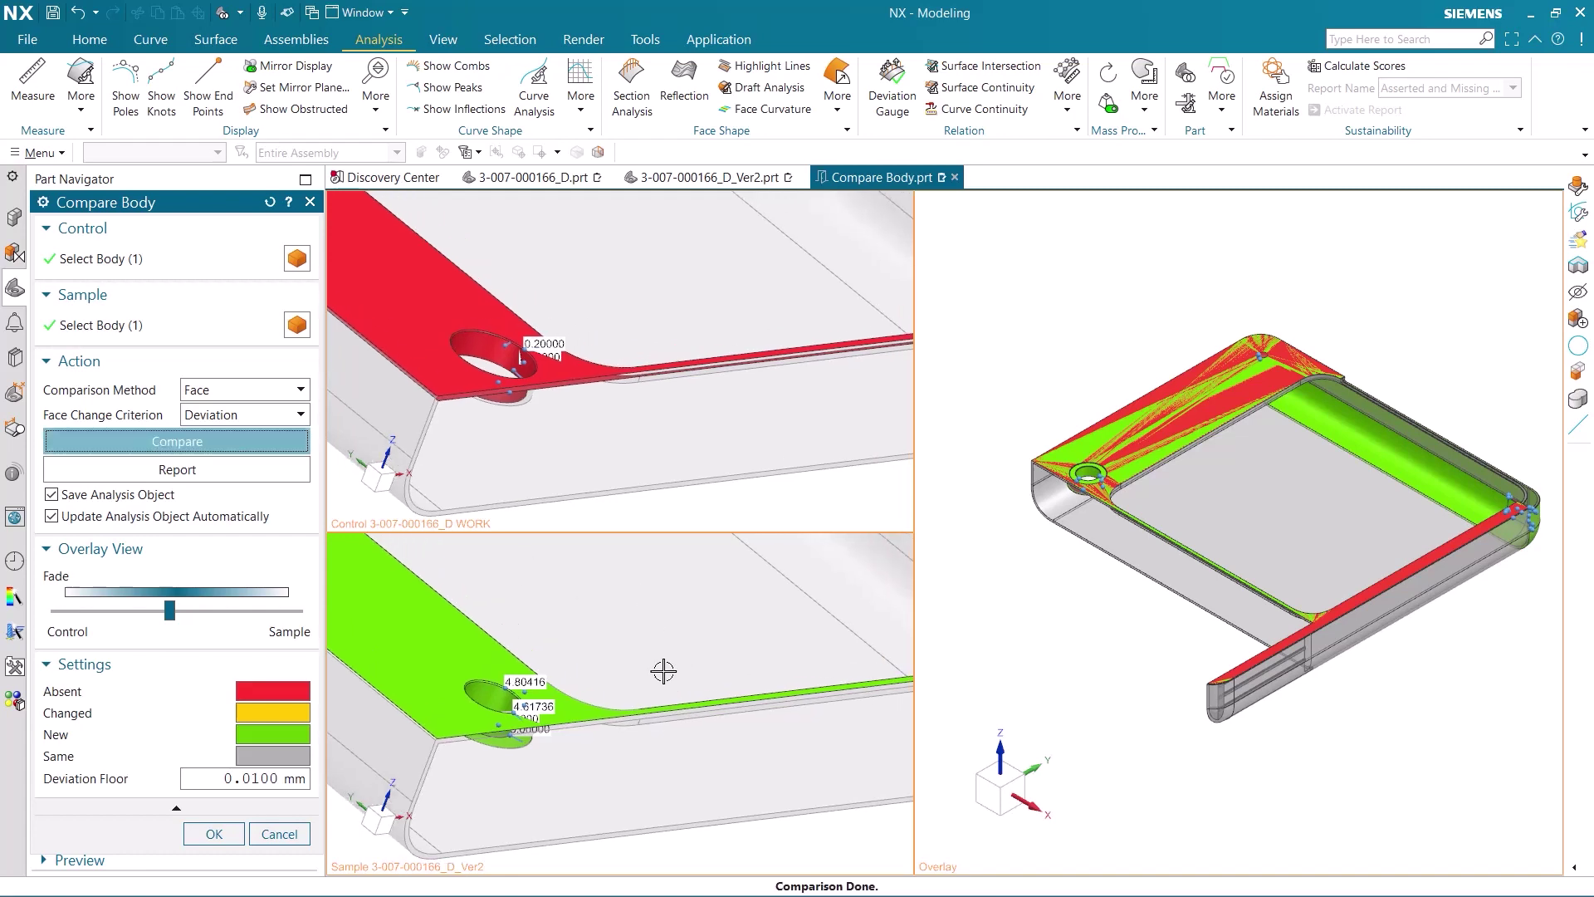
middle_click_drag(596, 695, 551, 700)
scroll(583, 660, "up", 3)
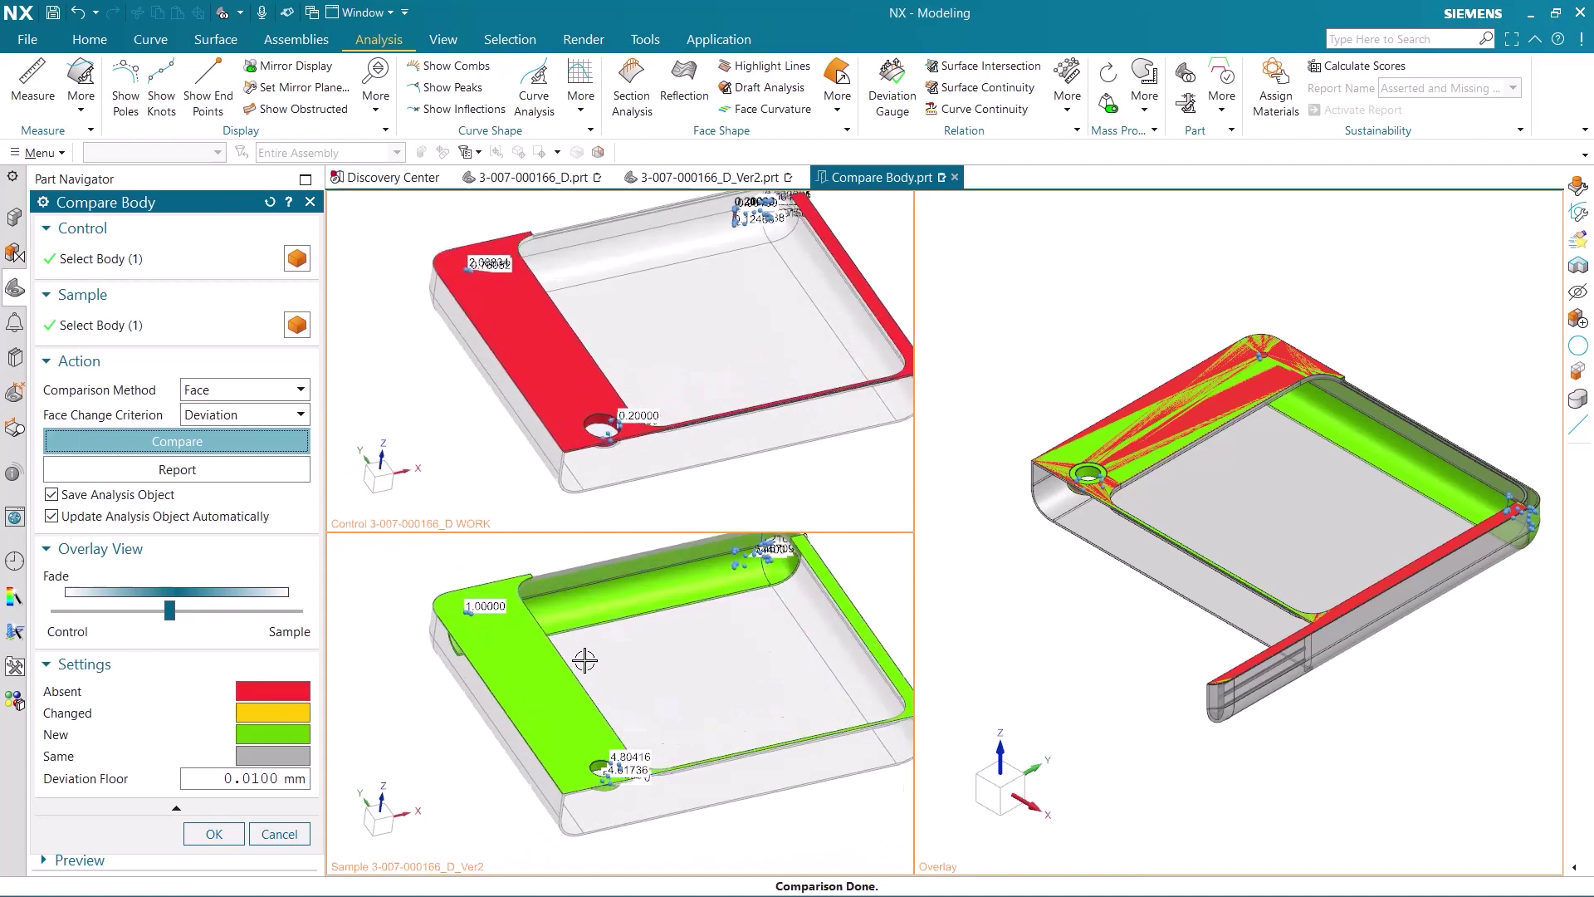
scroll(559, 713, "up", 2)
scroll(563, 686, "down", 2)
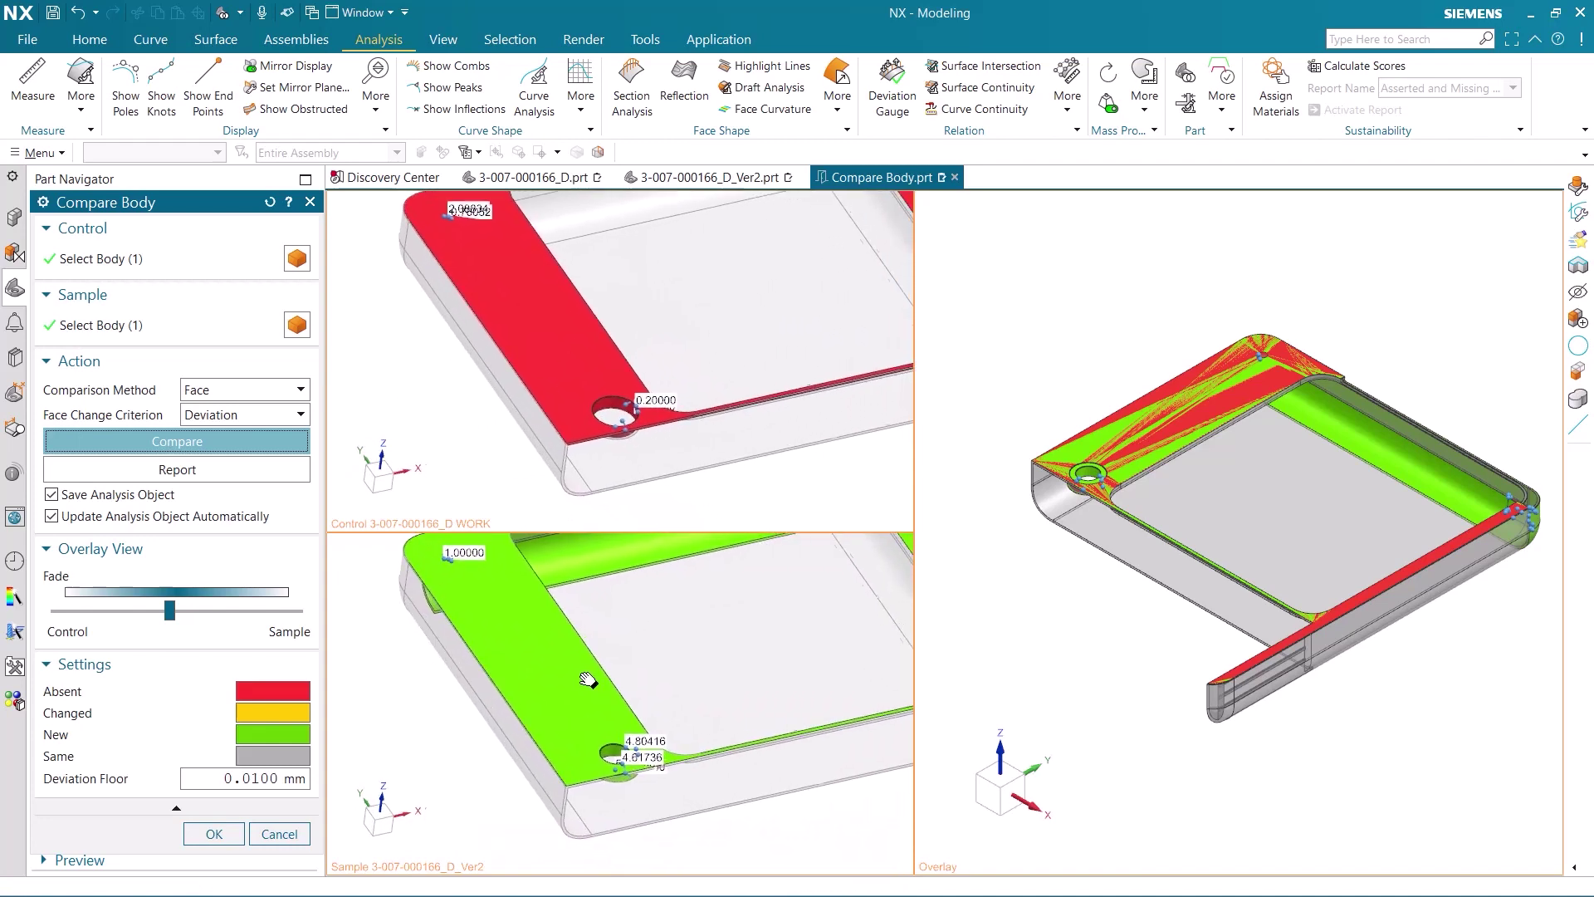
mouse_move(554, 689)
middle_mouse_down()
mouse_move(502, 612)
mouse_move(551, 670)
middle_mouse_up()
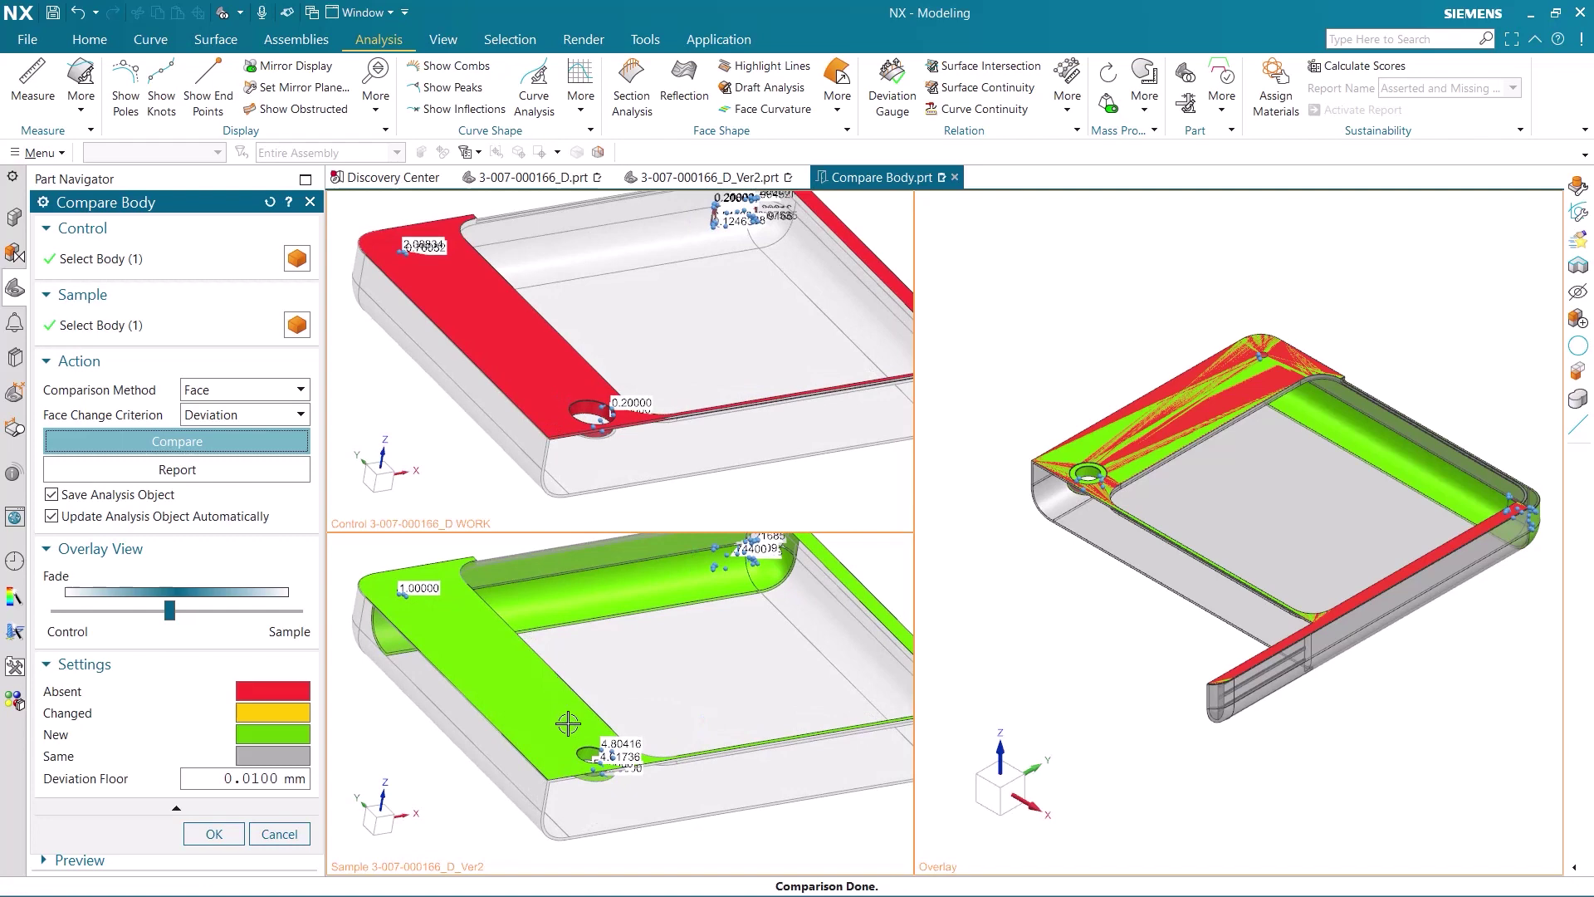
scroll(640, 754, "up", 2)
scroll(515, 711, "up", 2)
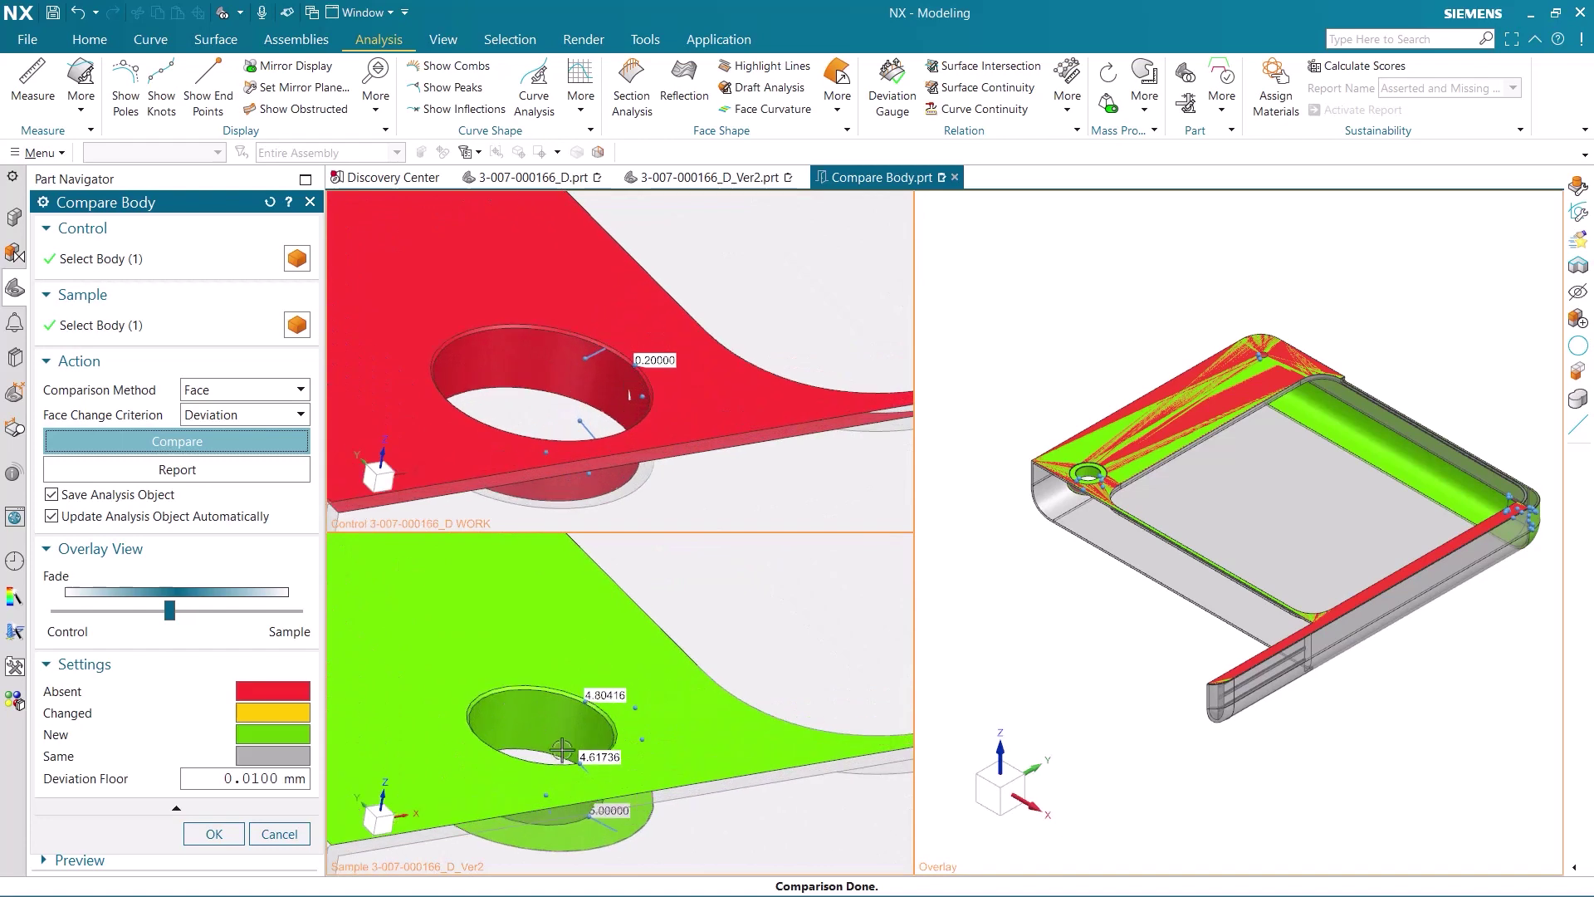
scroll(562, 748, "down", 1)
middle_click_drag(580, 707, 586, 735)
scroll(581, 722, "down", 3)
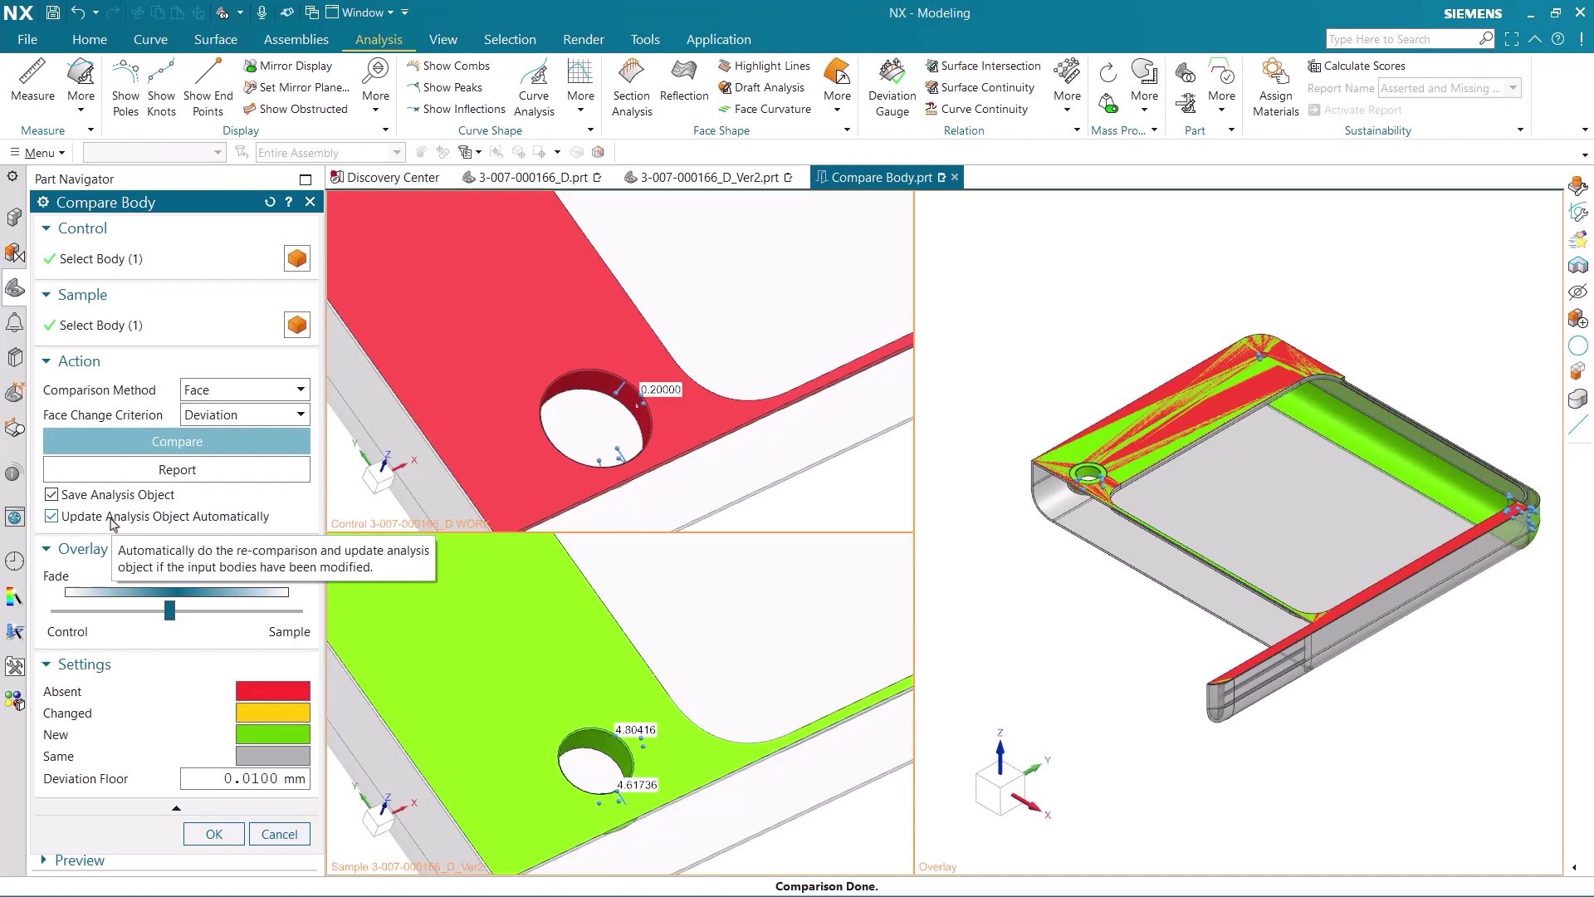
Accept the deviation comparison and isolate Linked Body (26) in the Ver2 part by showing it and hiding the modified body
left_click(205, 834)
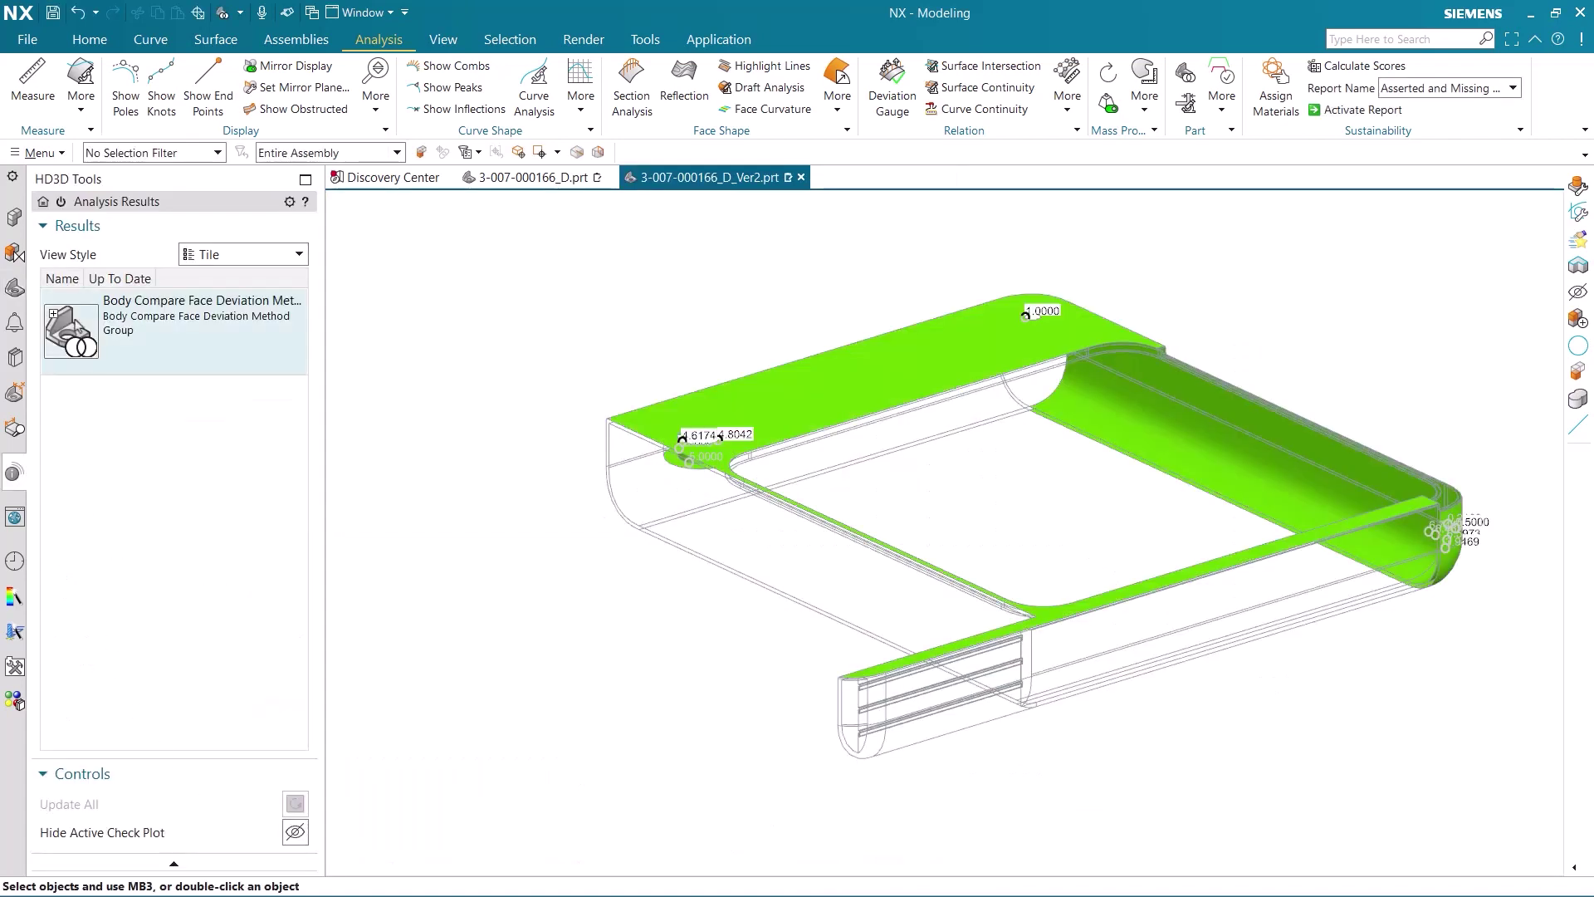
left_click(14, 287)
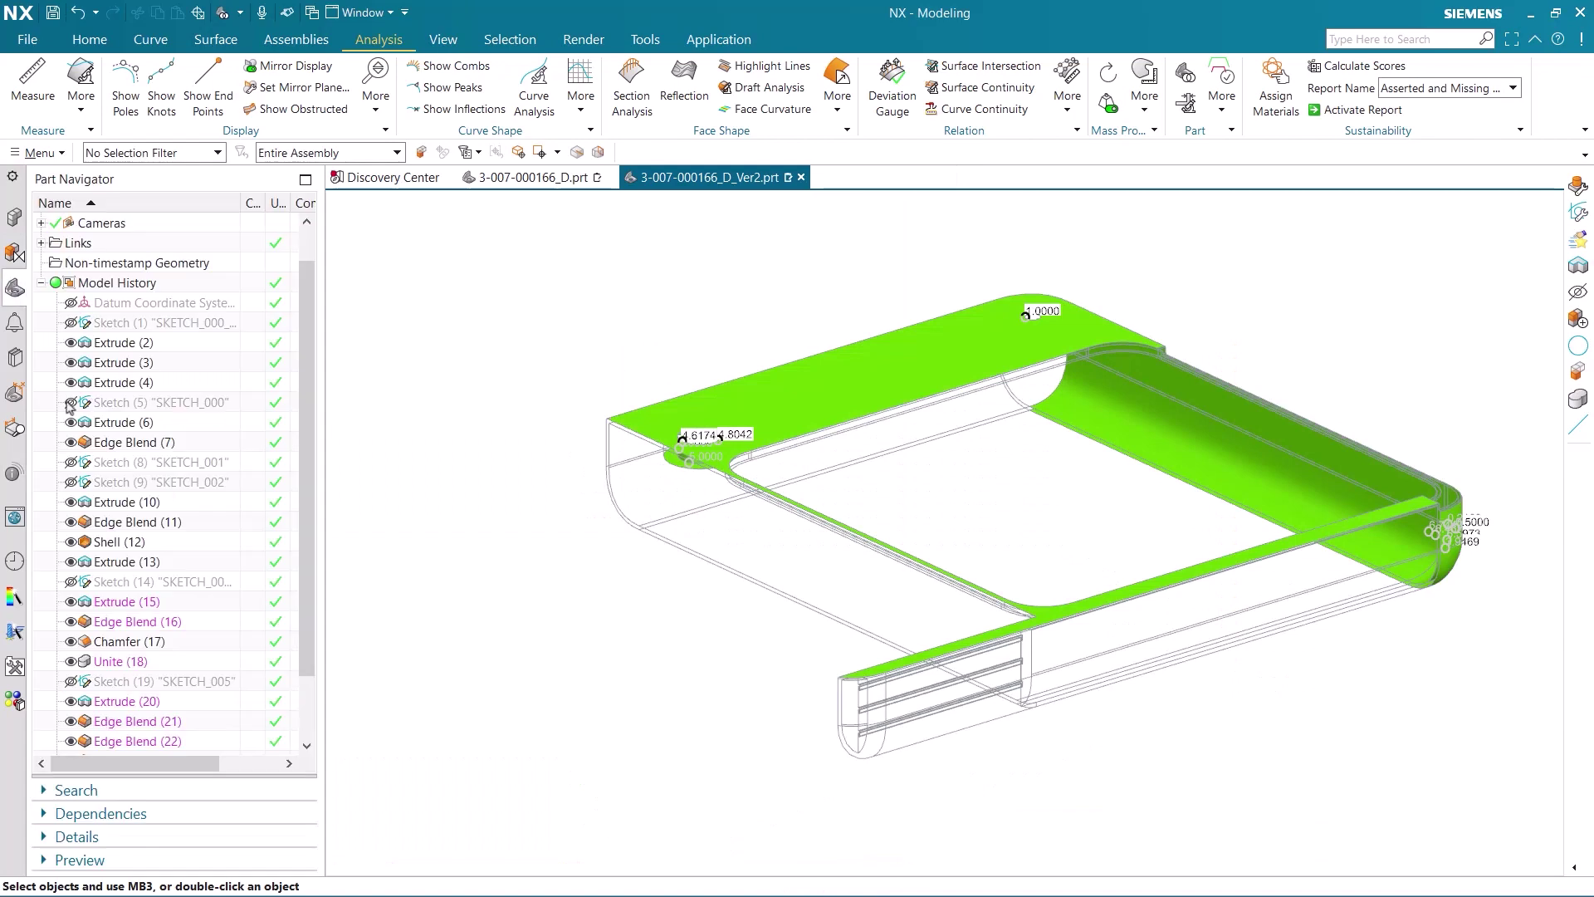
scroll(112, 623, "down", 2)
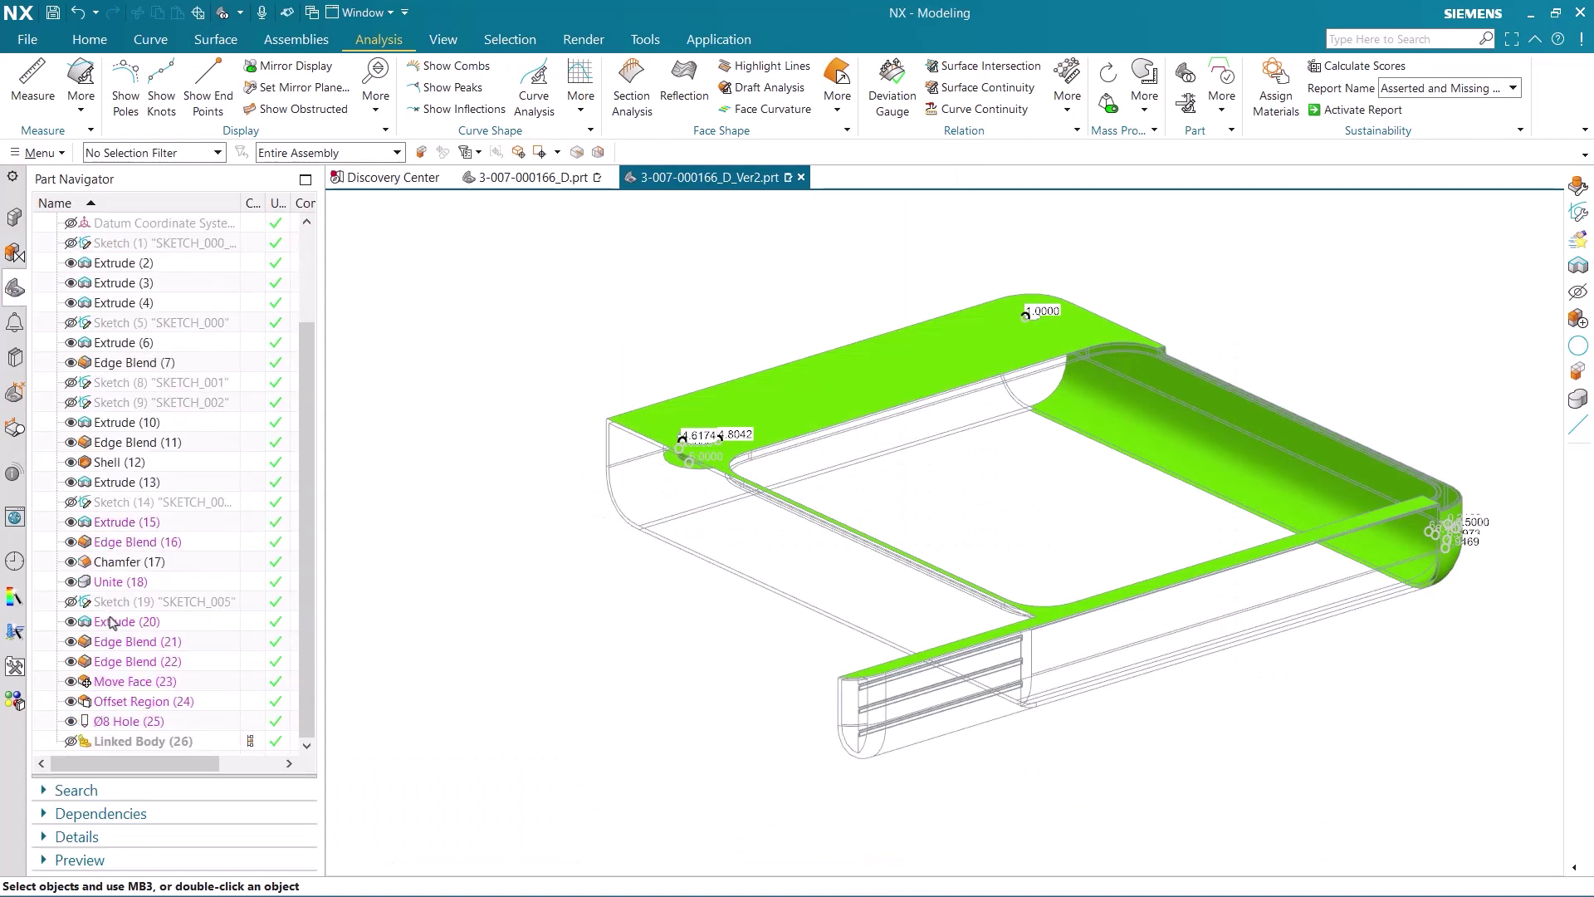
left_click(71, 741)
right_click_drag(455, 526, 461, 521)
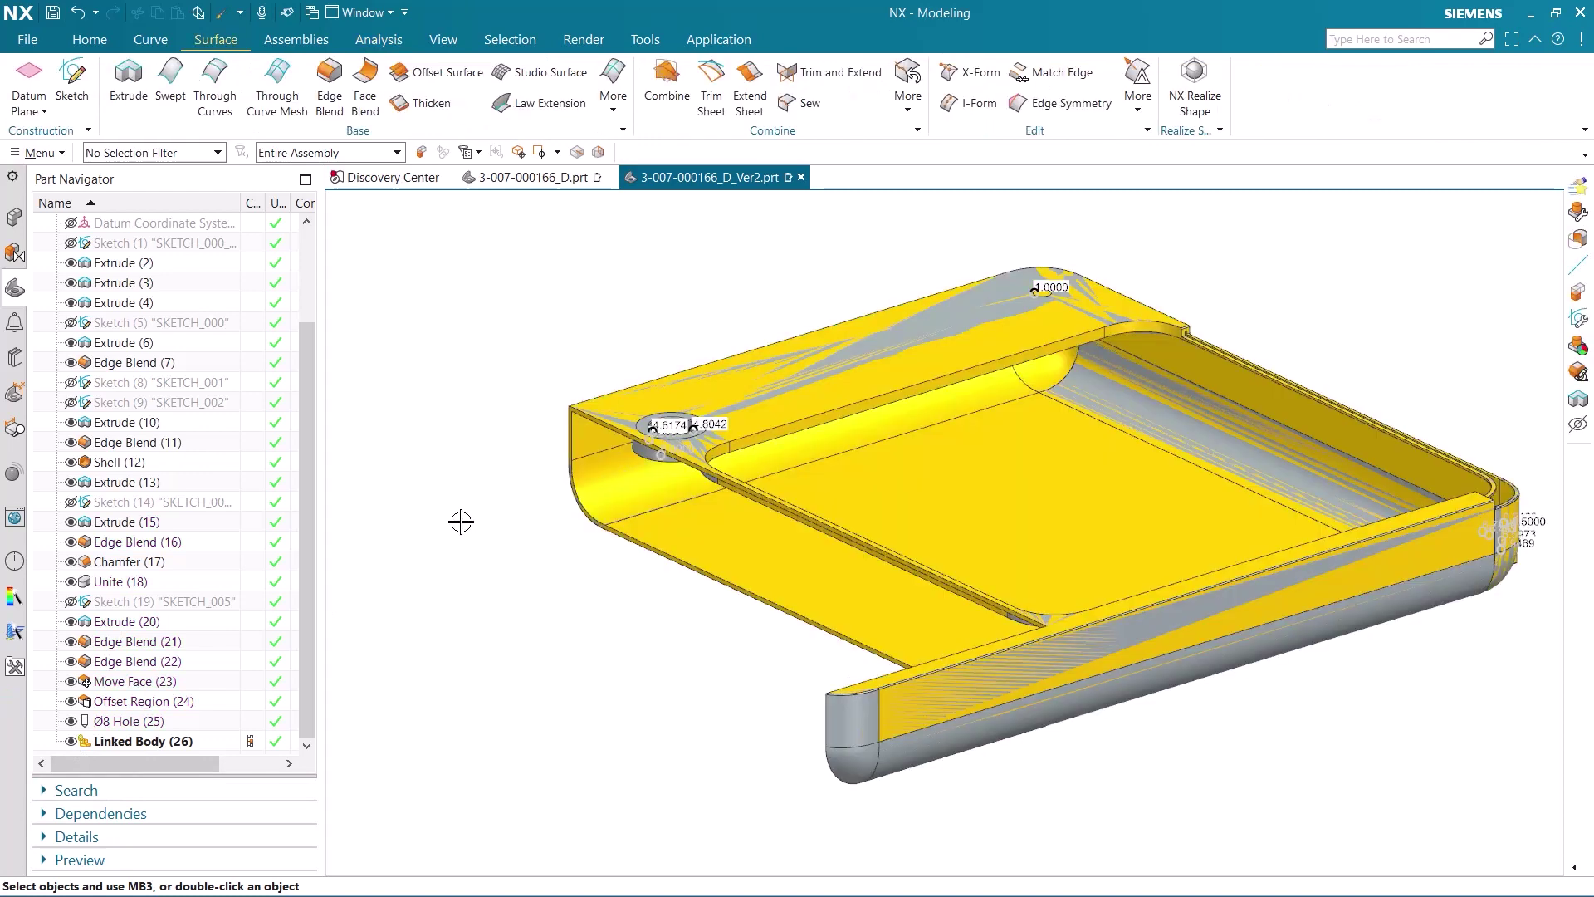
left_click(68, 622)
middle_click_drag(481, 579, 604, 592)
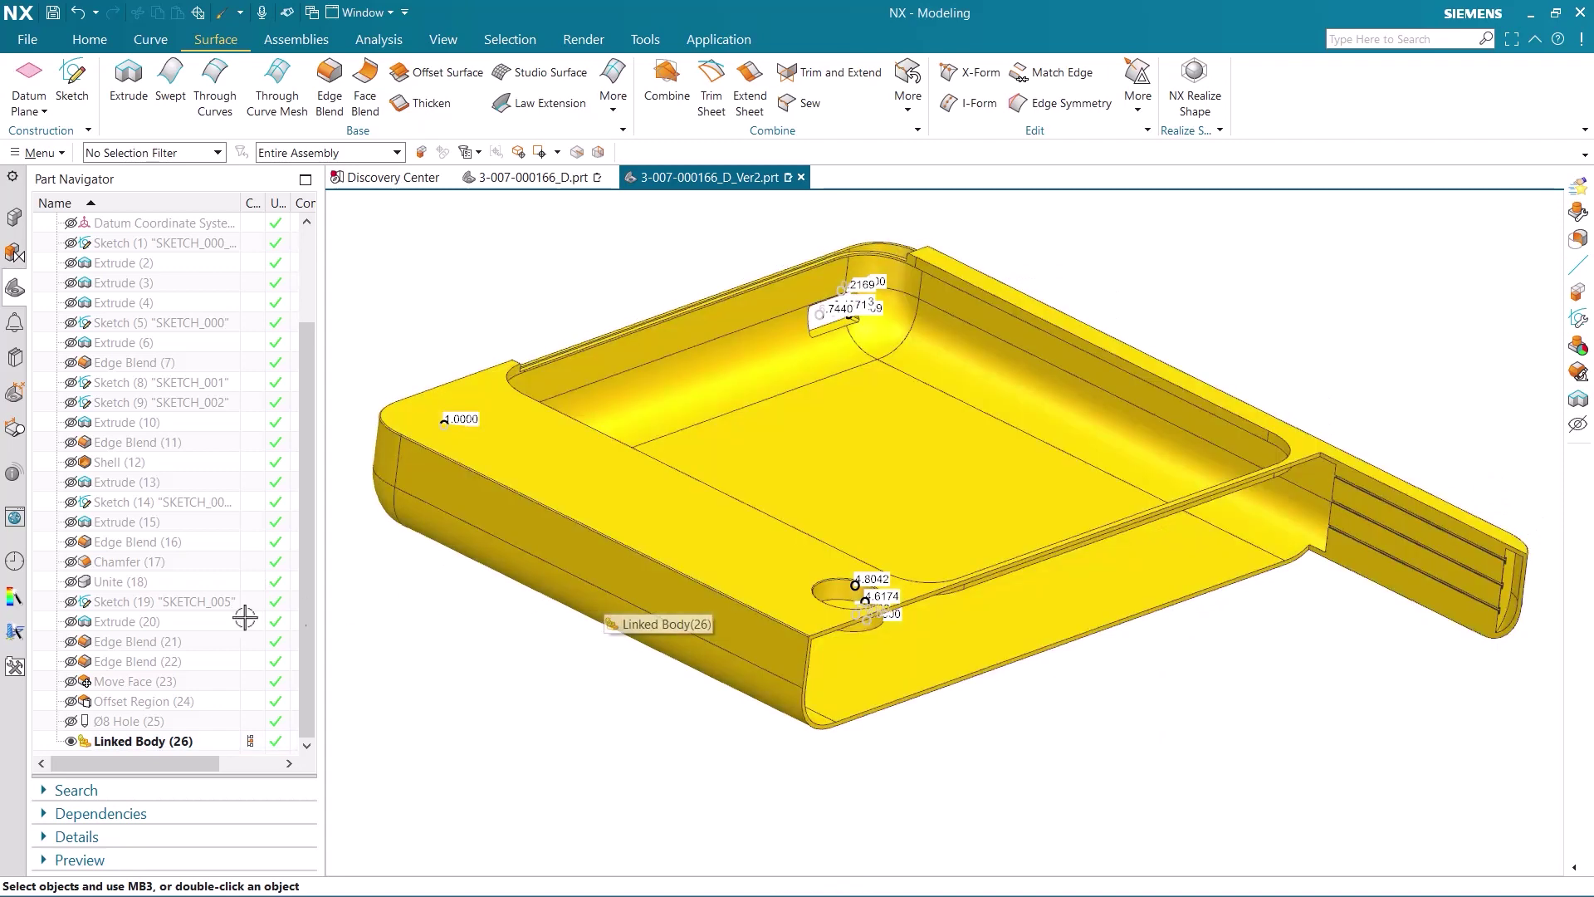
Compare the two bodies by displaying only the modified body and switching back to Linked Body (26) alone
left_click(71, 622)
left_click(71, 741)
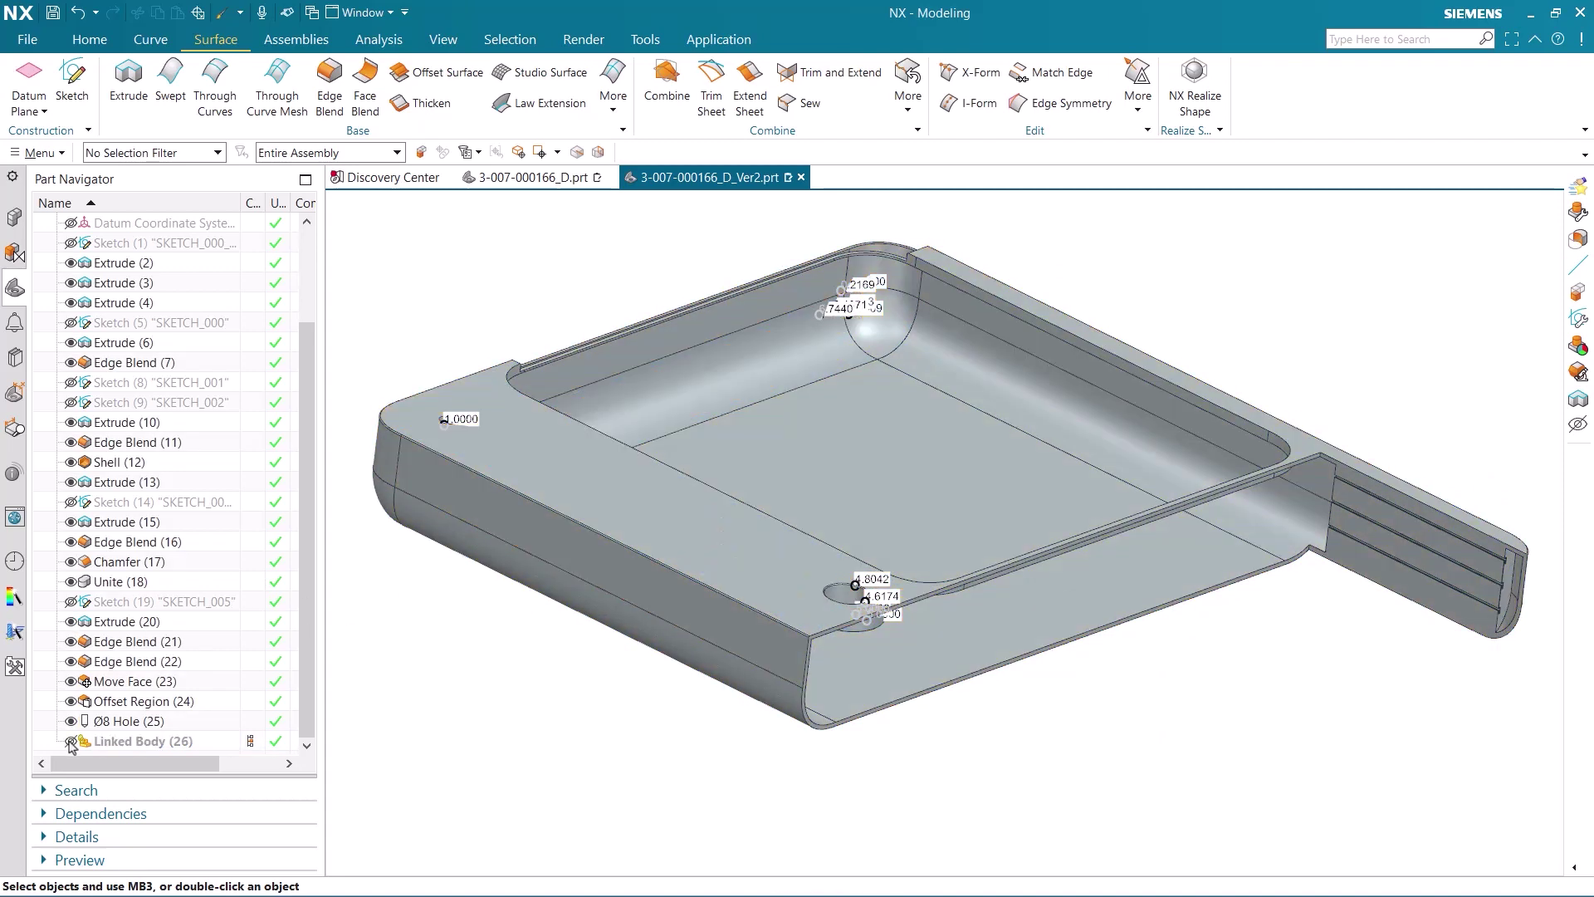
left_click(71, 741)
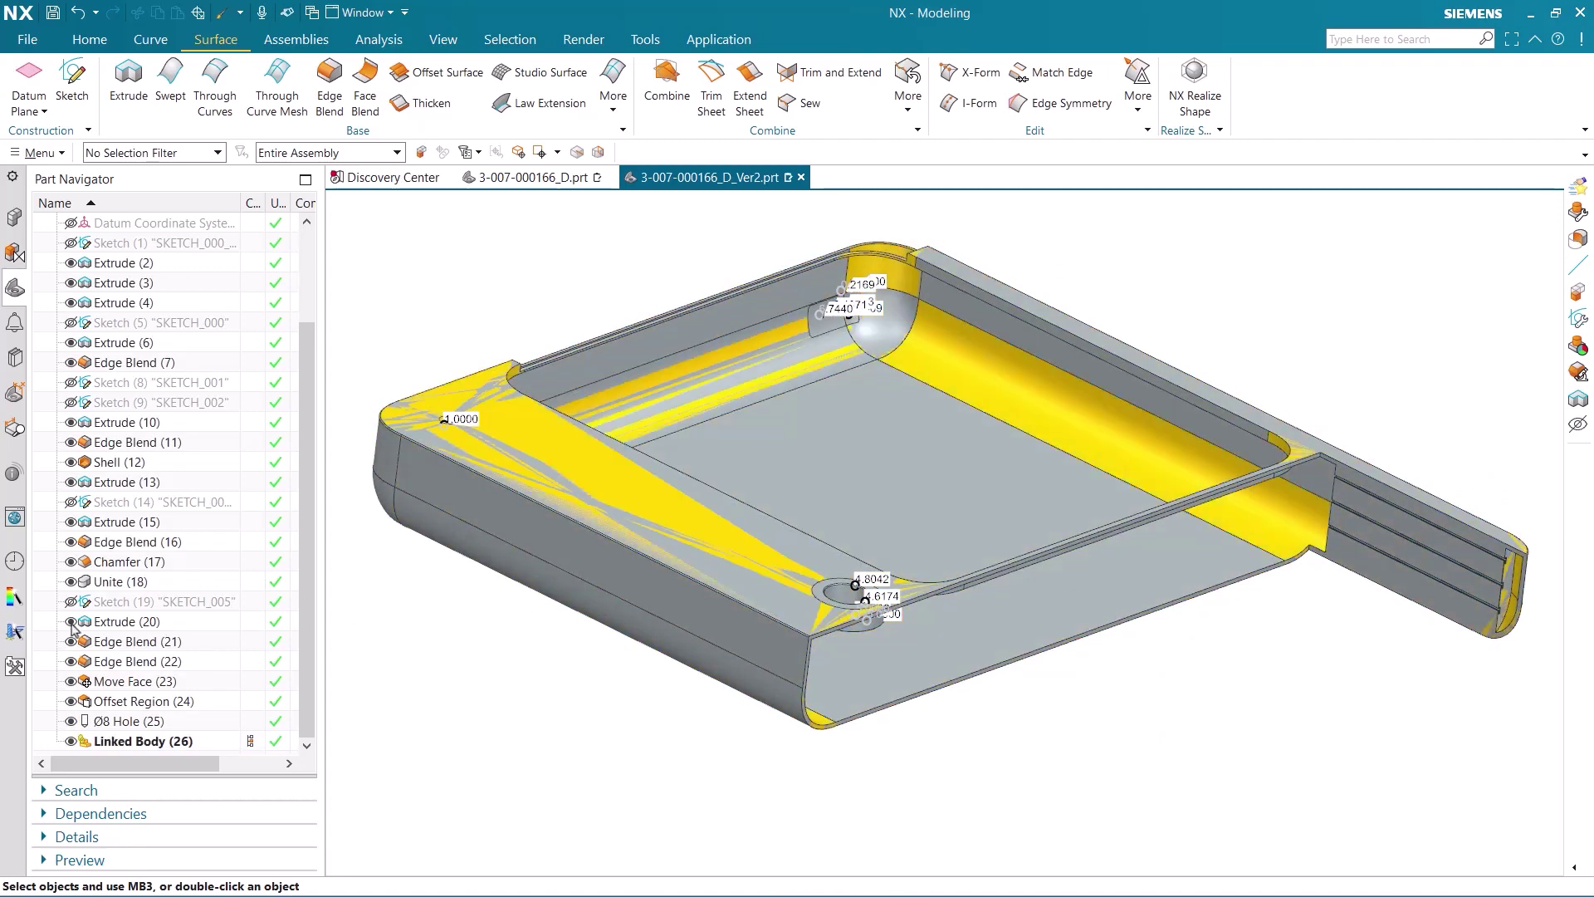
left_click(71, 621)
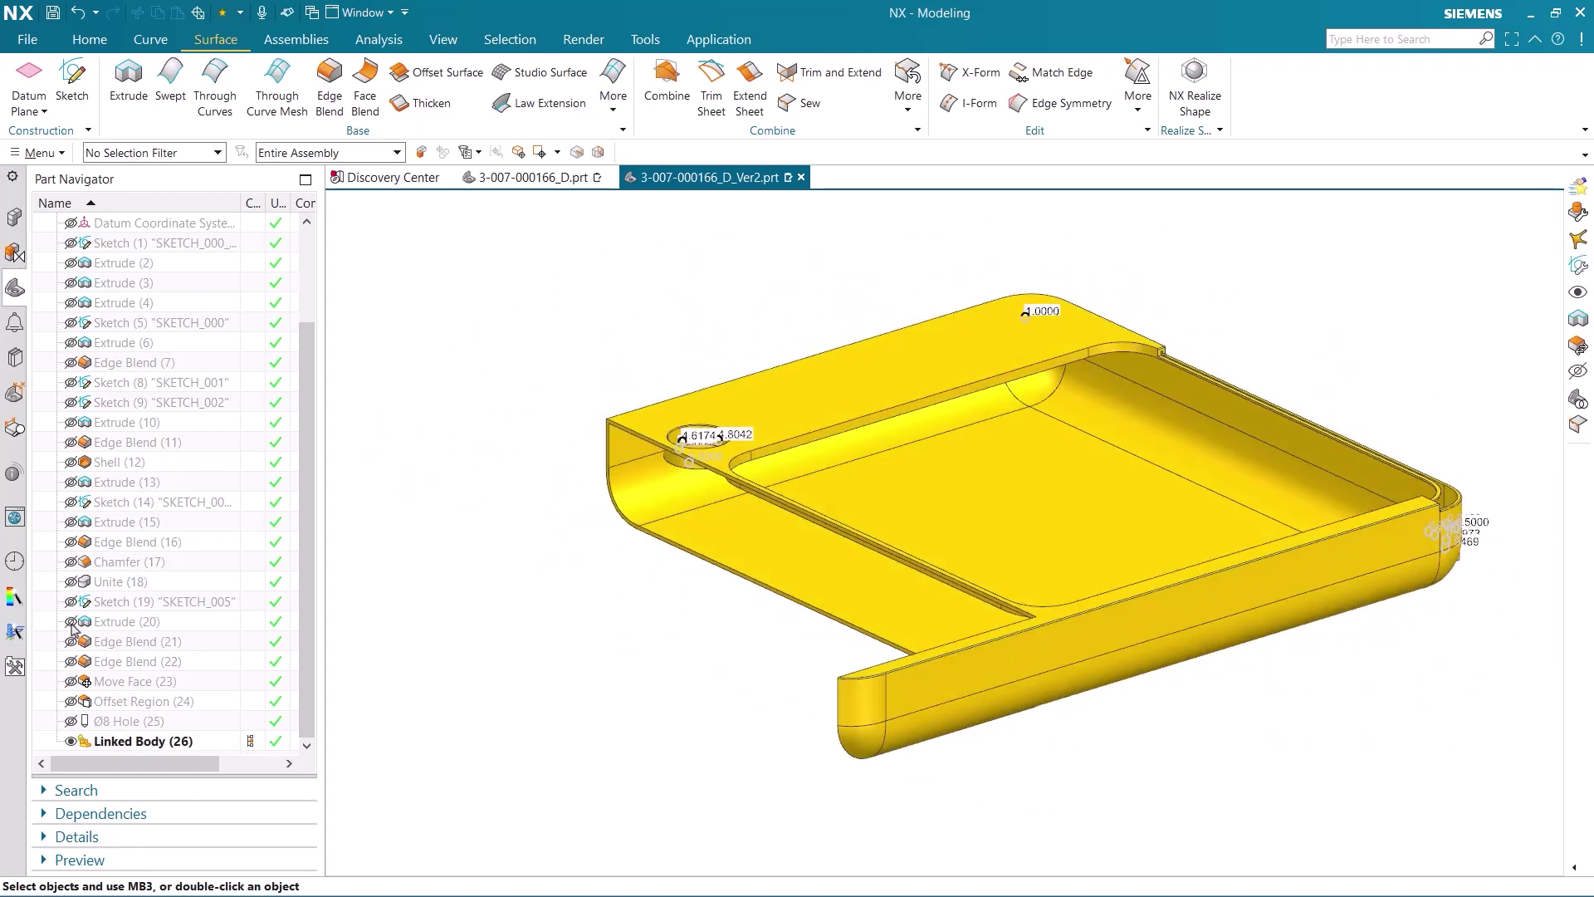